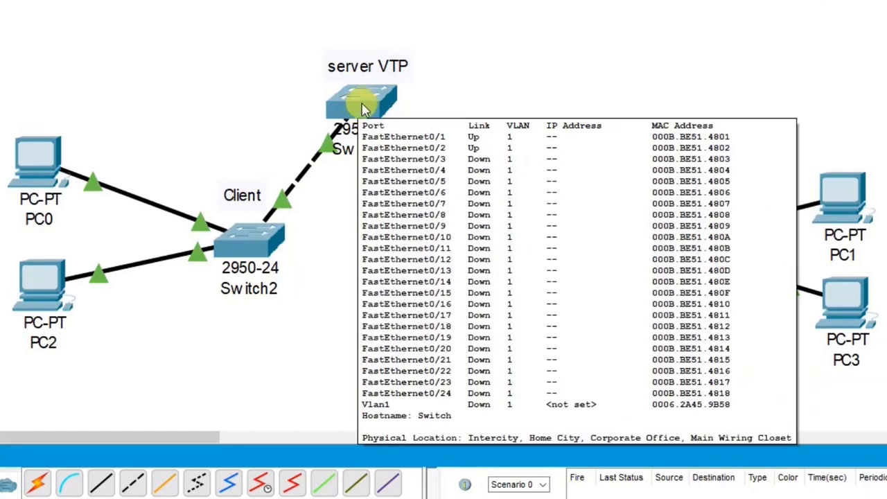
Open Switch0's console and enter privileged mode with enable
click(364, 107)
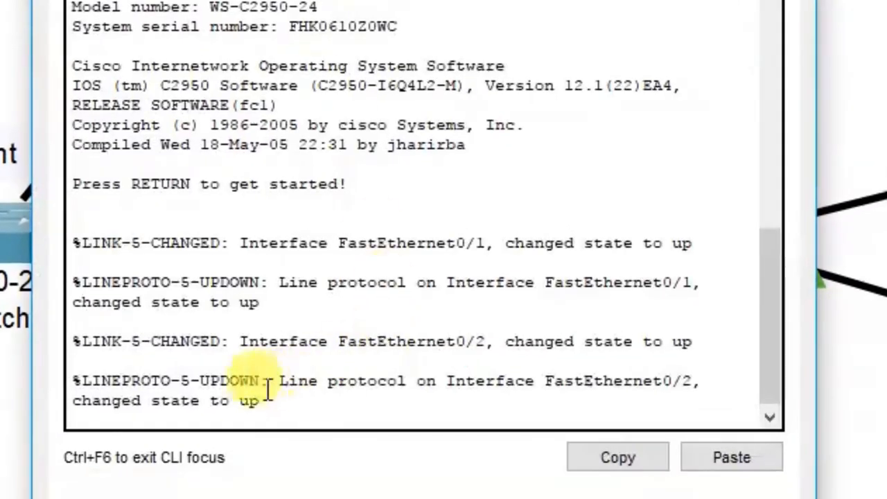
key(Return)
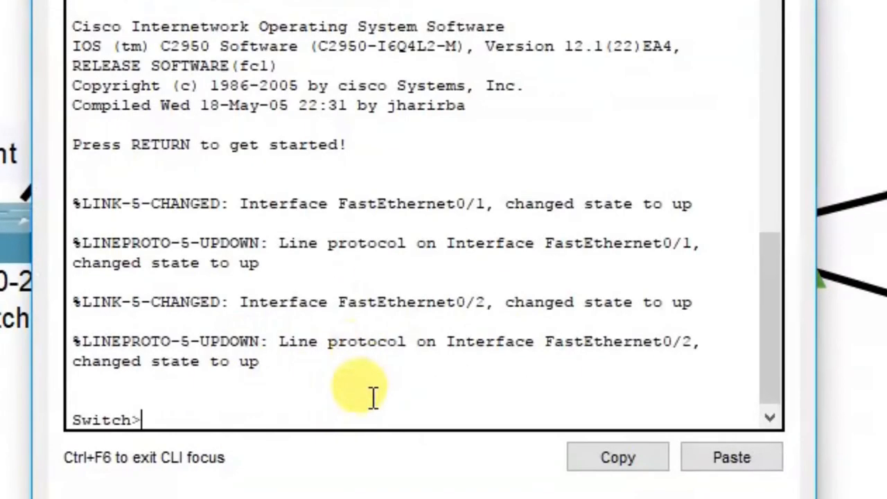
key(Return)
text(en)
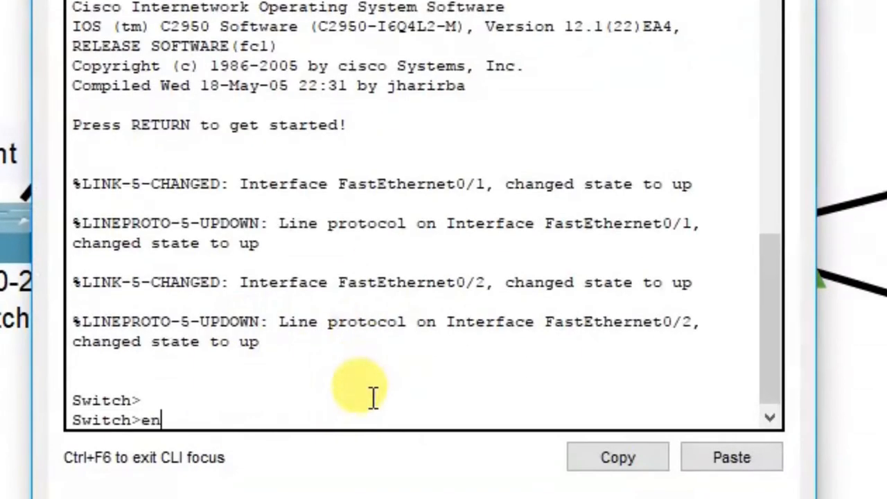
key(Tab)
key(Return)
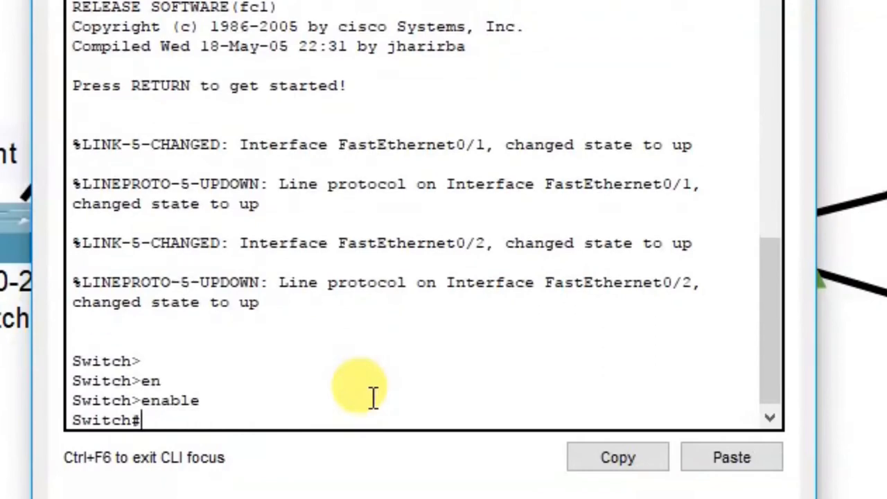
Run show vtp status on Switch0, showing Server mode, version 2, and no domain name
text(sh)
key(Tab)
text(vt)
key(Tab)
text(st)
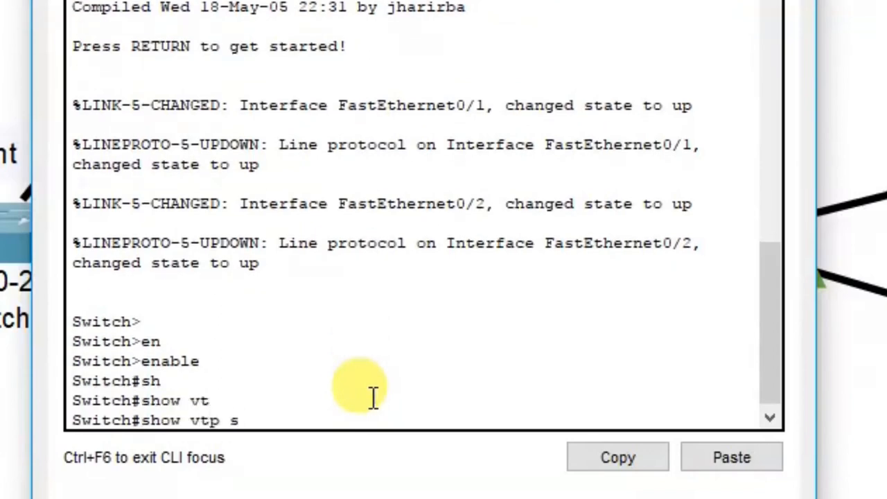
key(Tab)
key(Return)
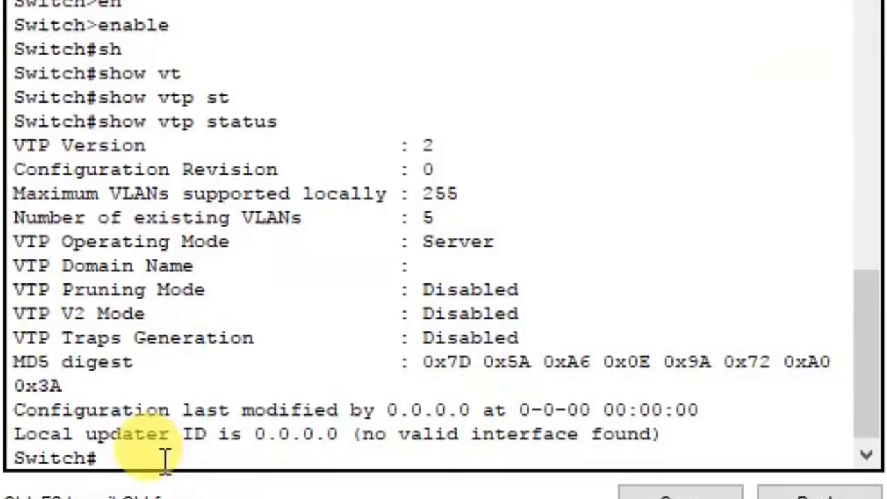
Enter global configuration mode on Switch0 with configure terminal
text(cont)
key(Tab)
key(BackSpace)
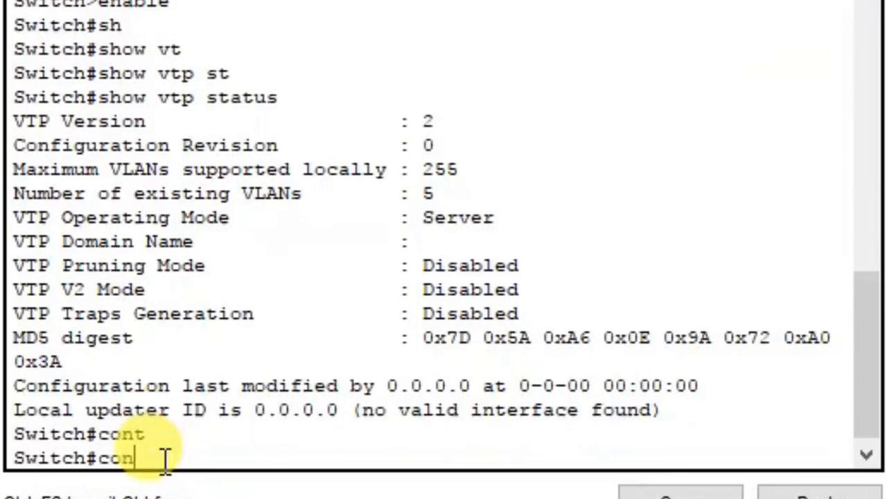
text(f)
key(Tab)
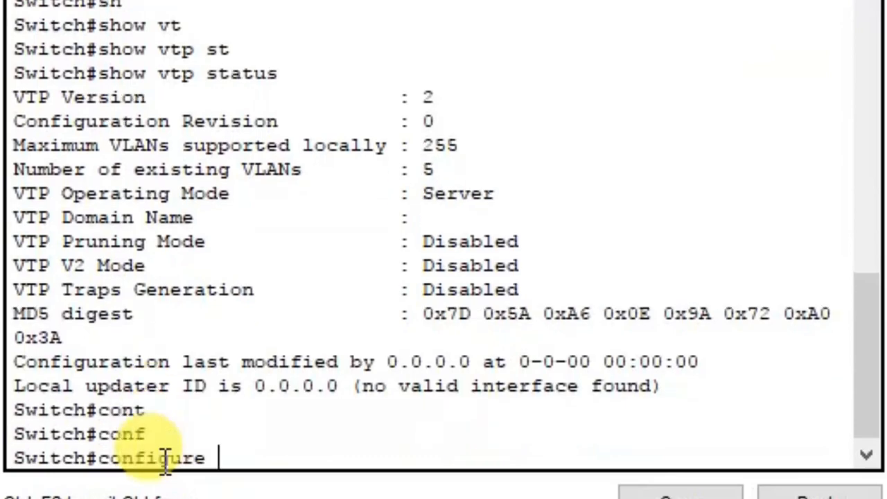
text(tr)
key(Tab)
key(BackSpace)
text(e)
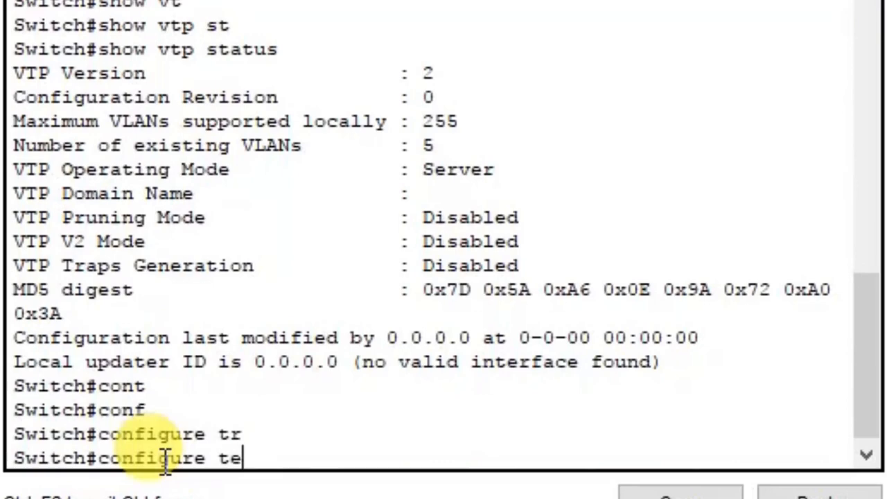
key(Tab)
key(Return)
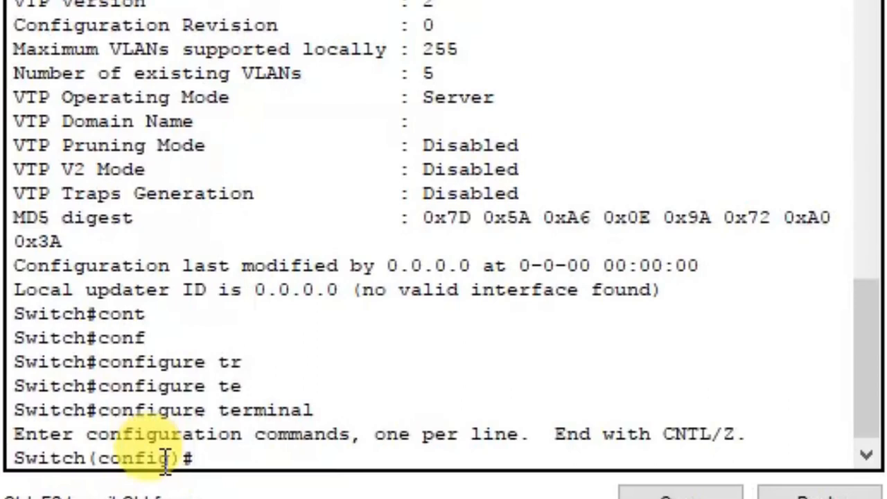
Set Switch0 to VTP server mode
text(vt)
key(Tab)
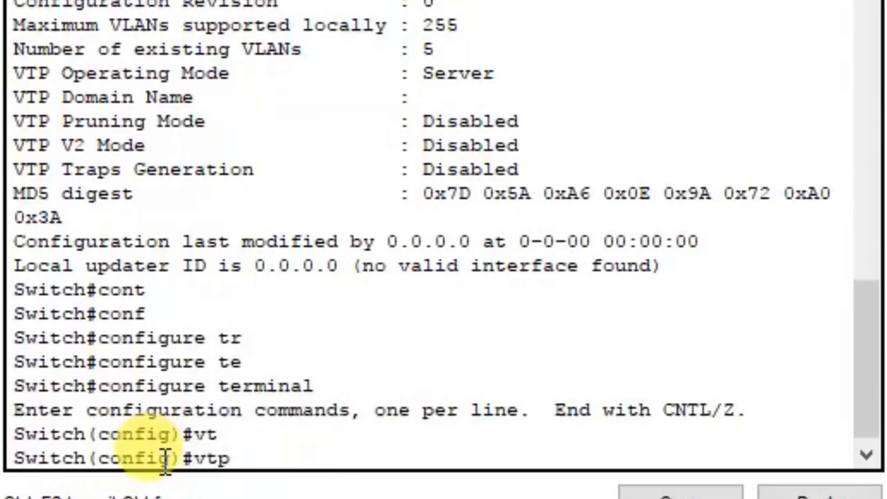
text(m)
key(Tab)
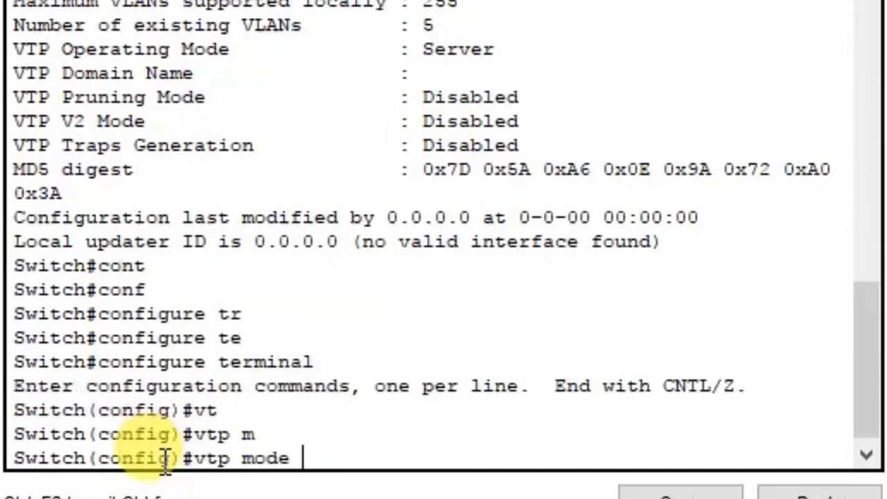
text(ser)
key(Tab)
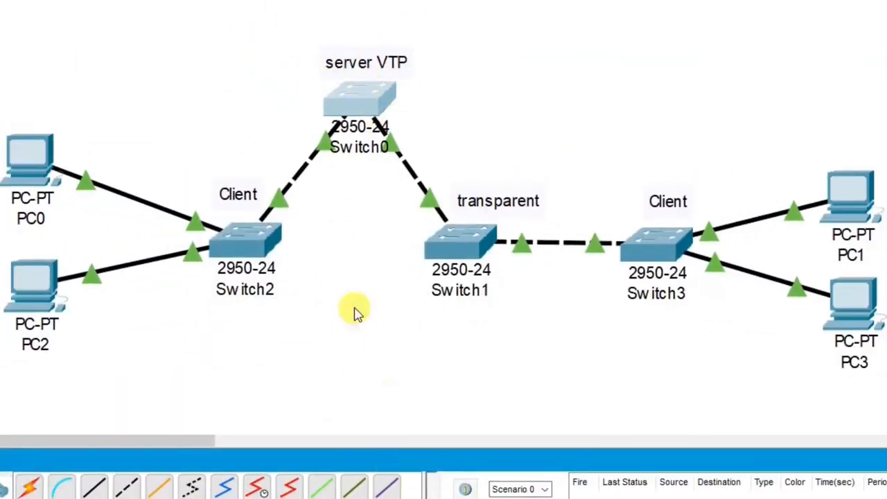
click(364, 101)
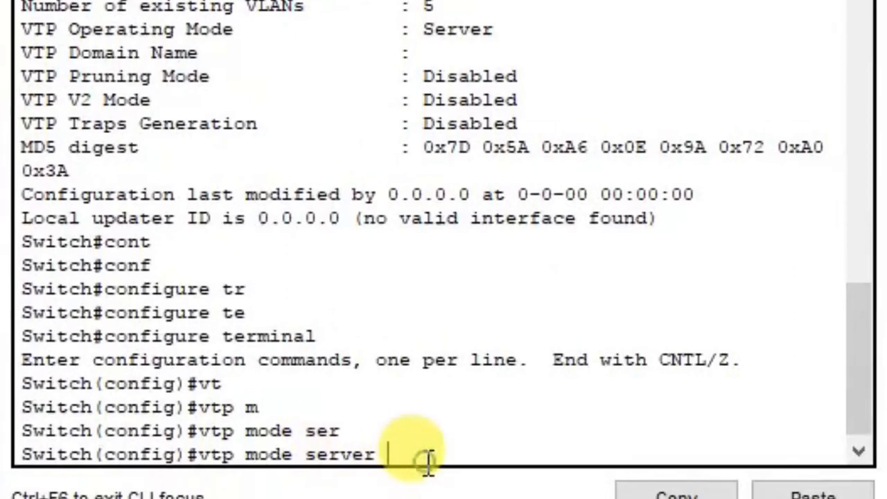
key(Return)
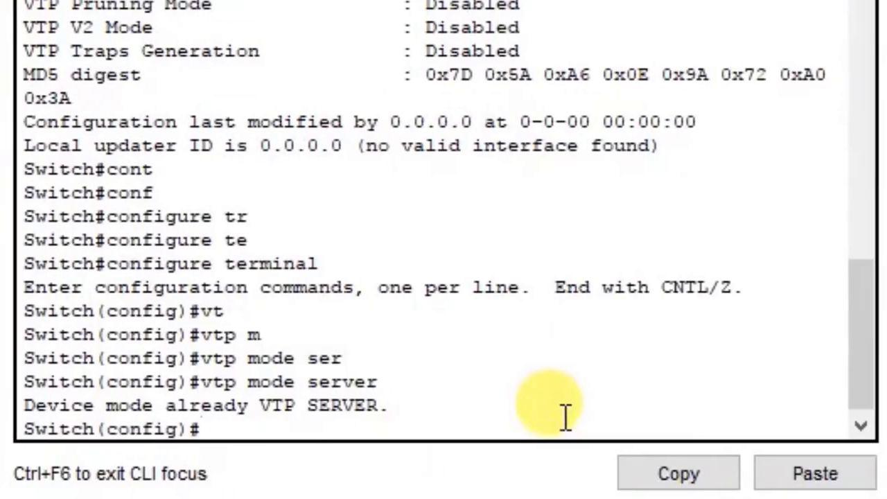
Set VTP version 2 on Switch0
text(ve)
key(Tab)
key(BackSpace)
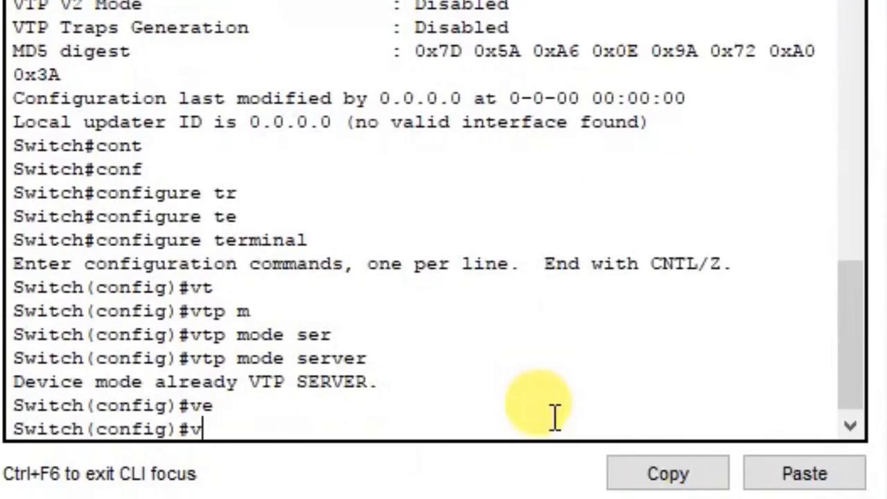
text(tp v)
key(Tab)
text(v)
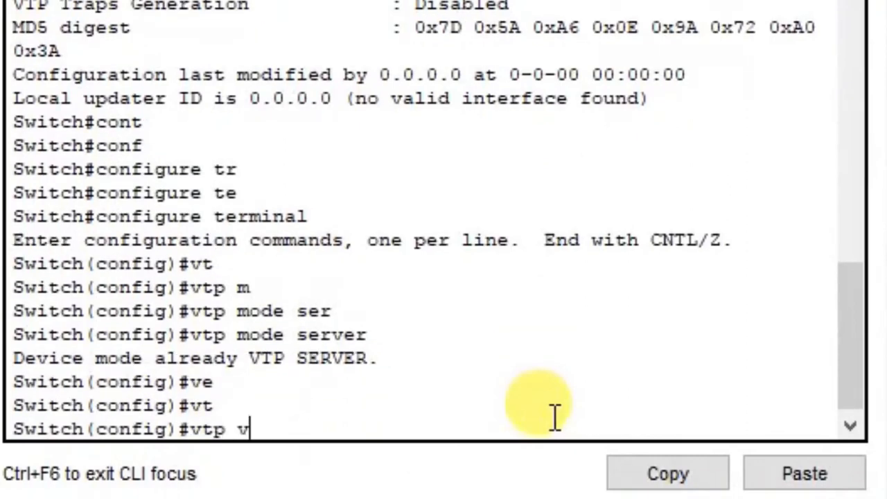
key(Tab)
text(2)
key(Return)
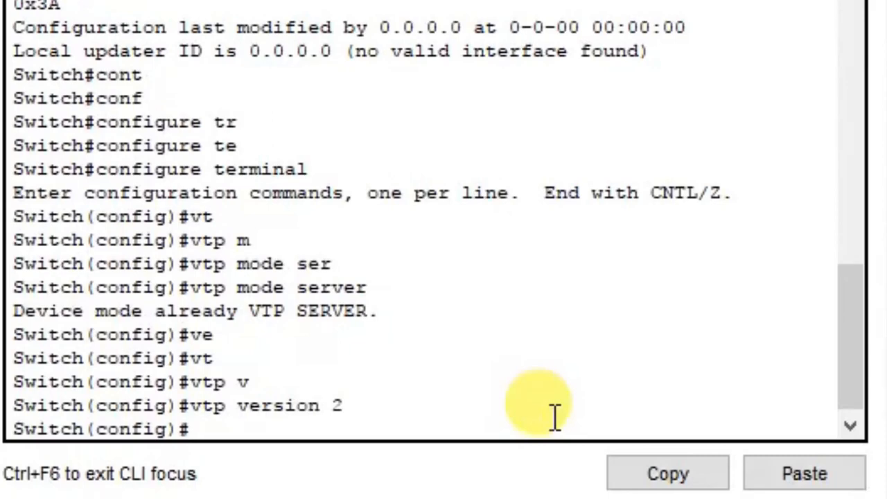
Start the vtp domain command on Switch0 without a domain name yet
text(vt)
key(Tab)
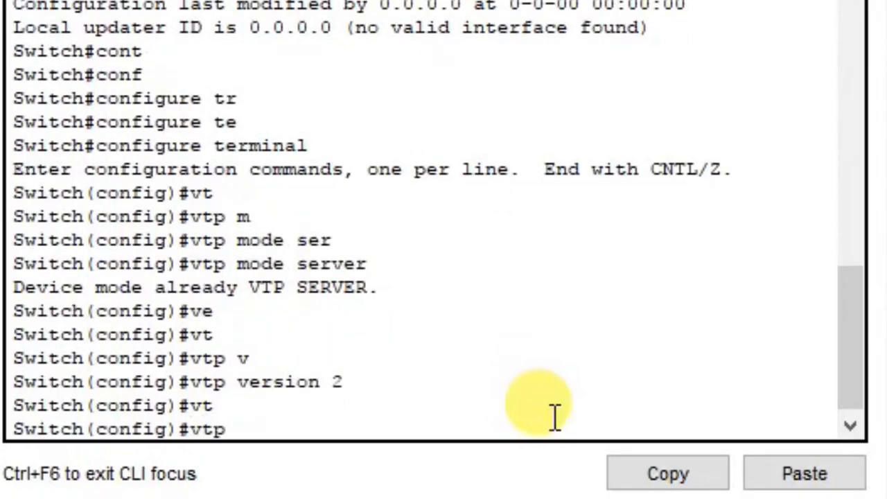
text(do)
key(Tab)
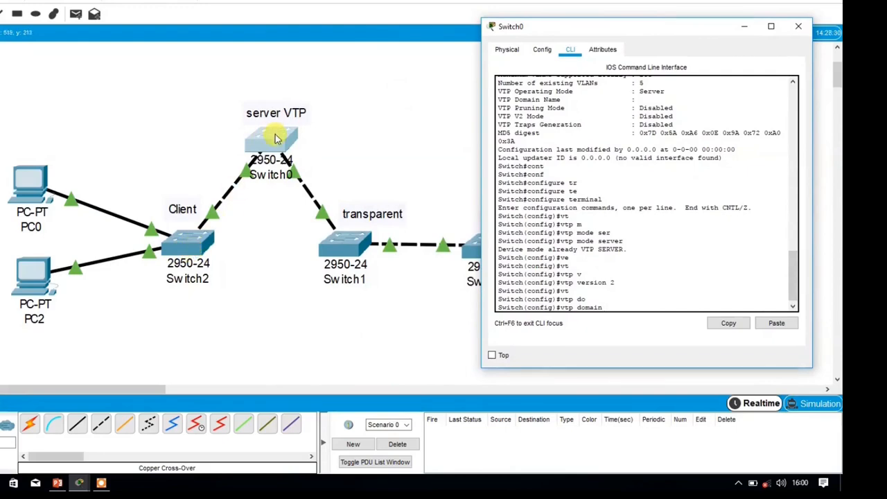
drag(647, 32, 147, 108)
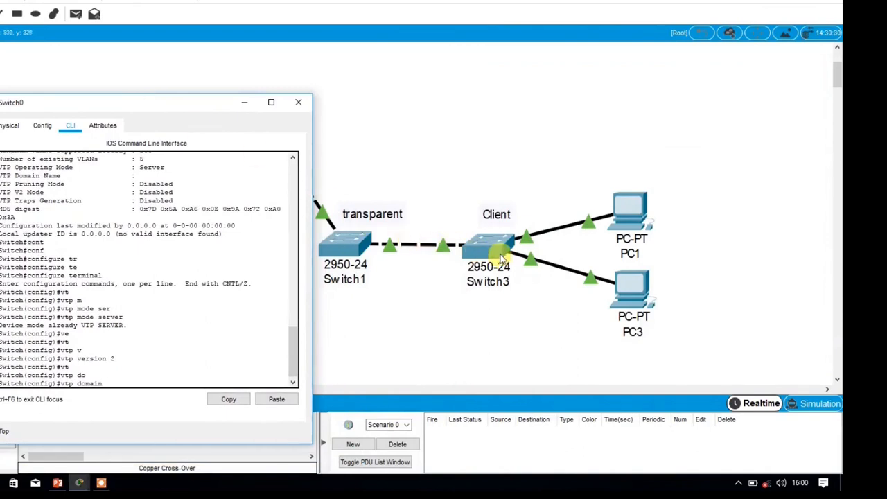
drag(182, 107, 75, 83)
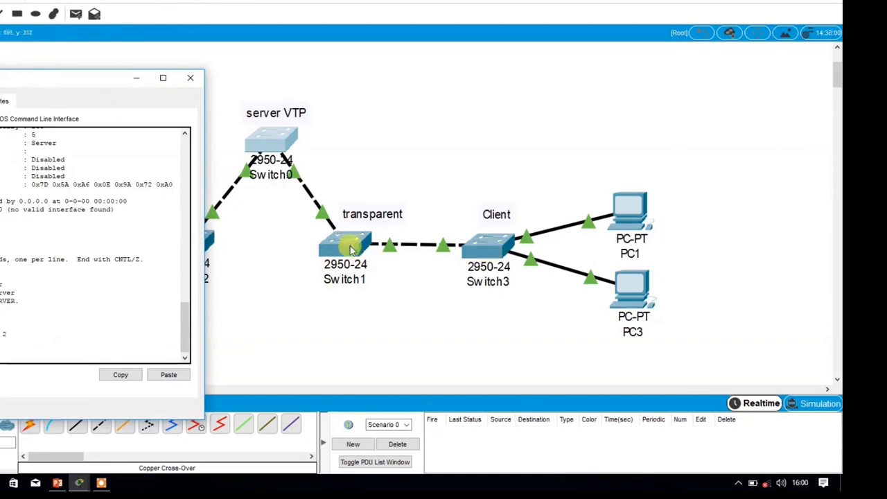
drag(62, 86, 307, 83)
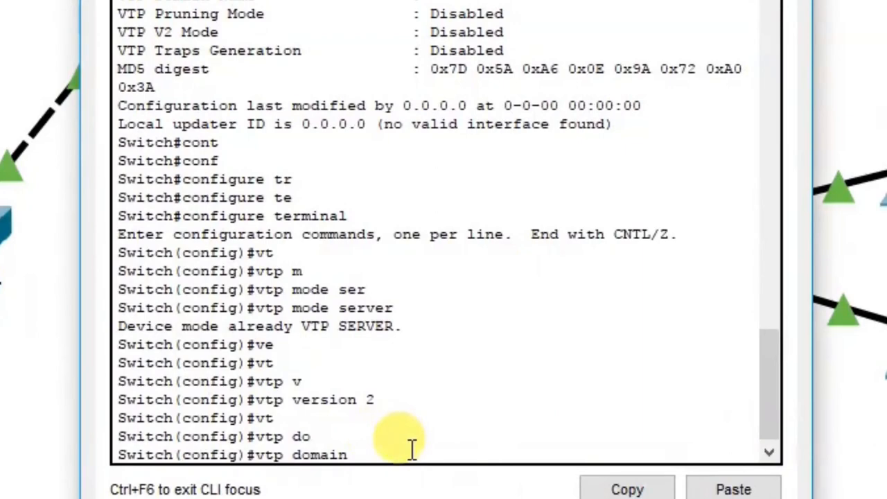
Set Switch0's VTP domain to ccna and apply the shared VTP password
text(ccna)
key(Return)
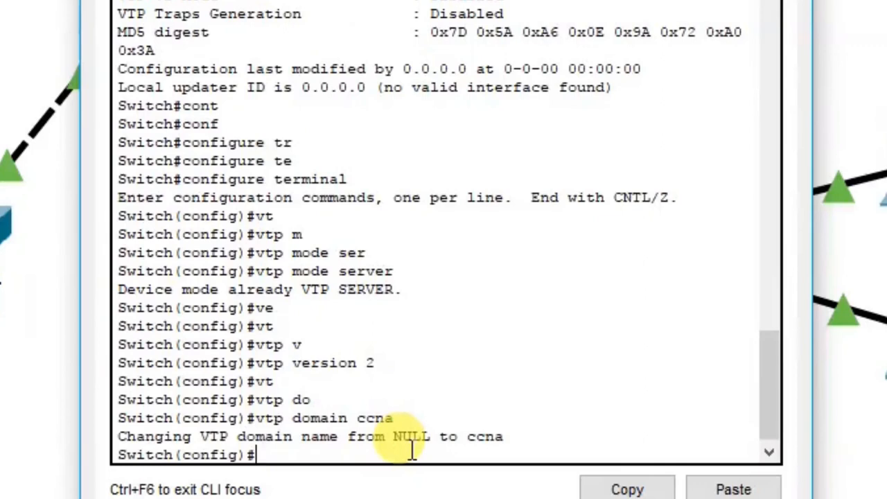
text(vt)
key(Tab)
text(pas)
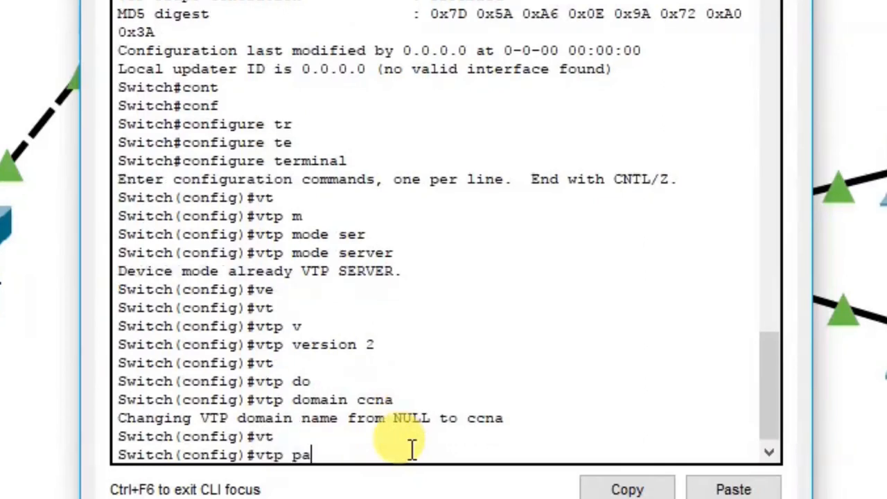
key(Tab)
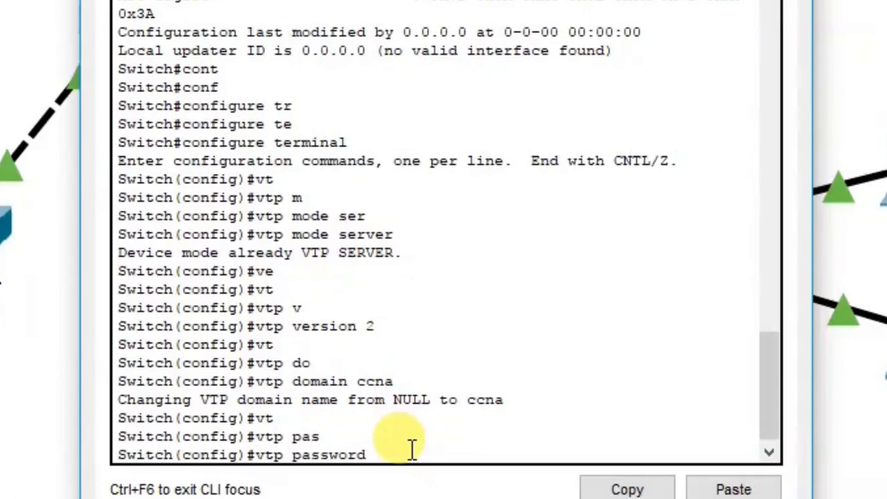
text(cisco)
key(Return)
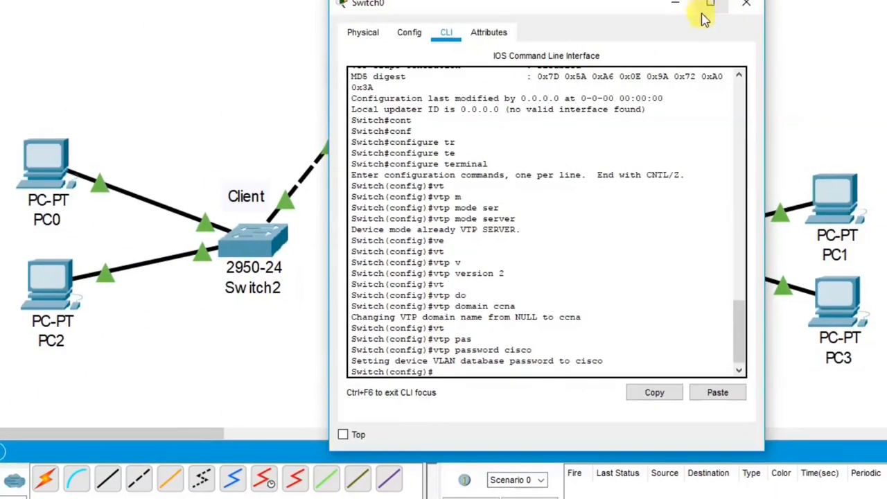
Close Switch0, then open Switch2's CLI and enter privileged mode
click(746, 4)
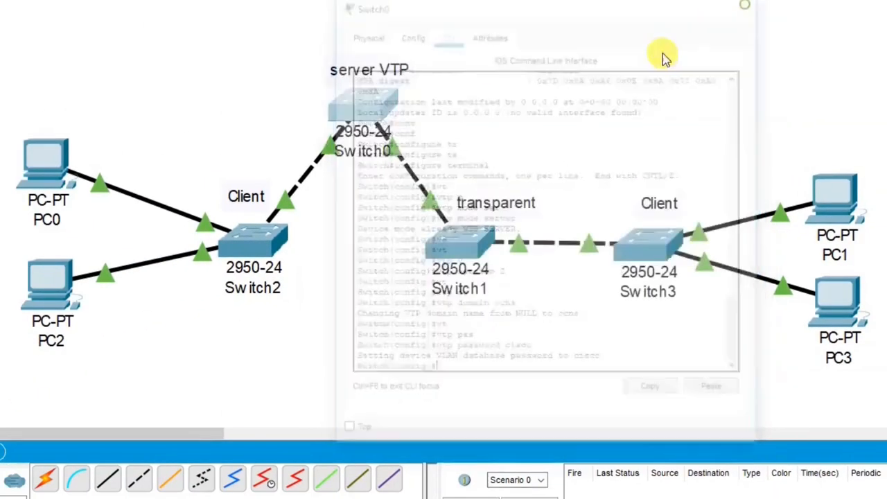
click(258, 248)
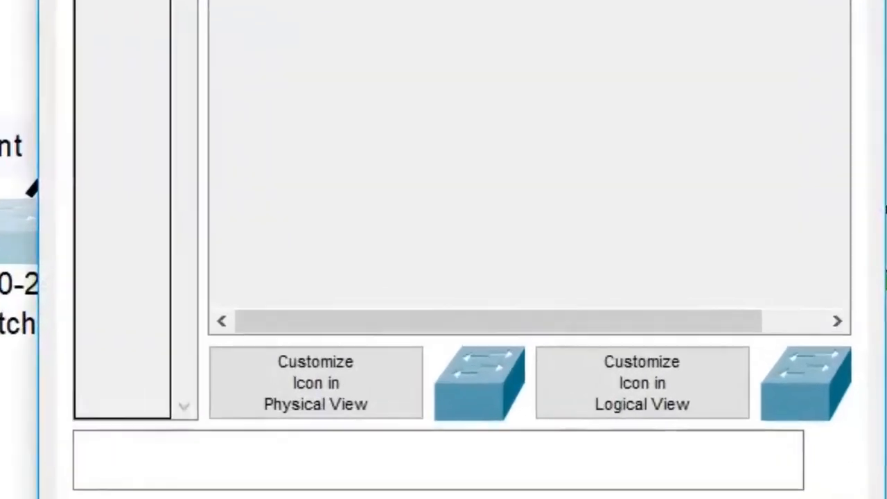
click(390, 5)
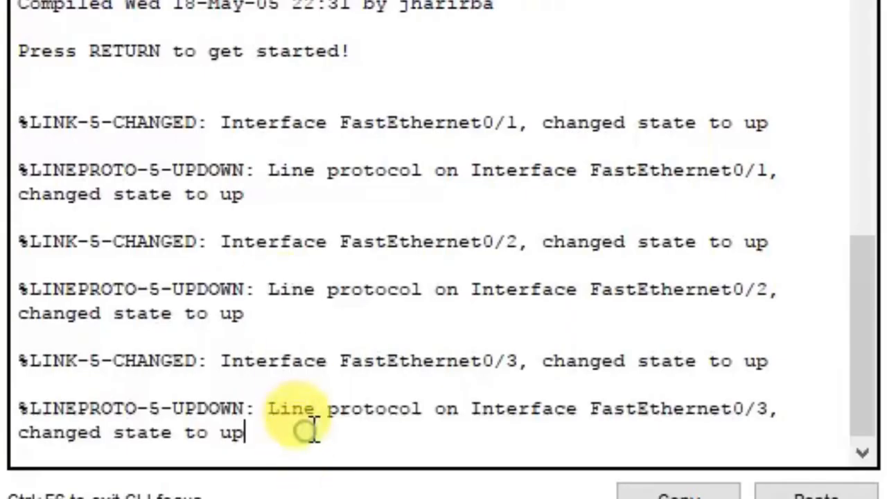
key(Return)
key(Return)
key(Return)
text(en)
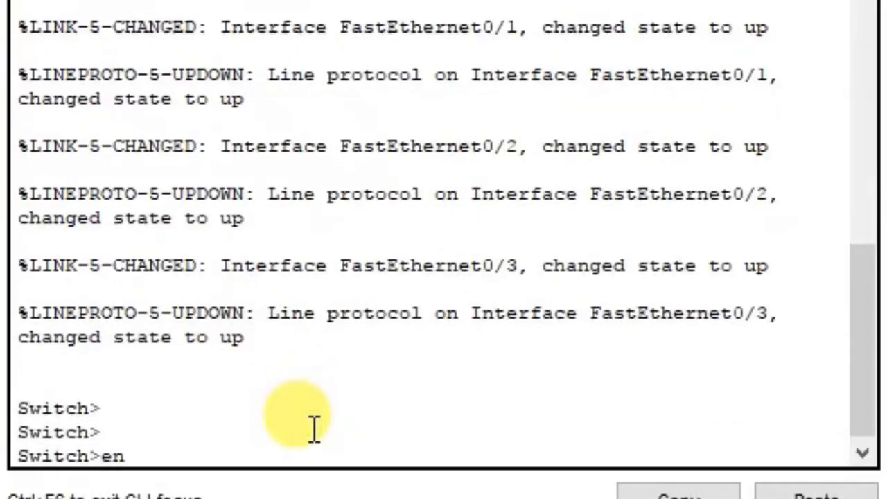
key(Return)
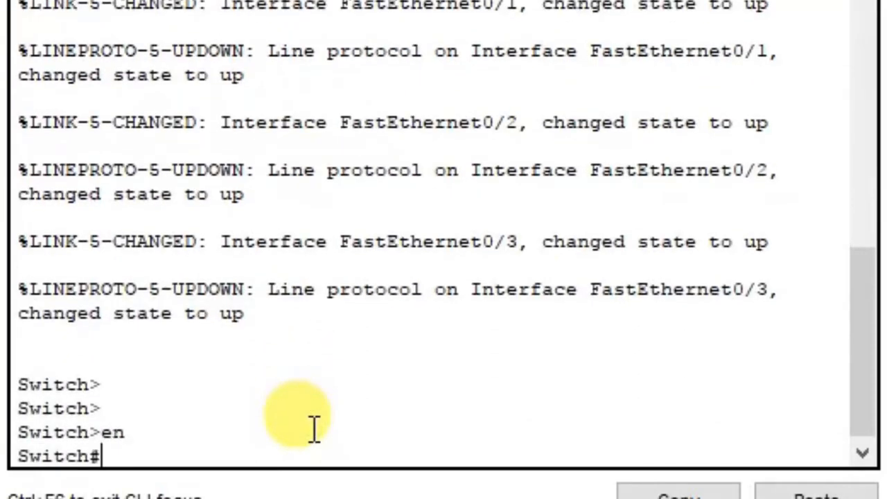
Enter global configuration mode on Switch2
text(cont)
key(Tab)
key(BackSpace)
text(f)
key(Tab)
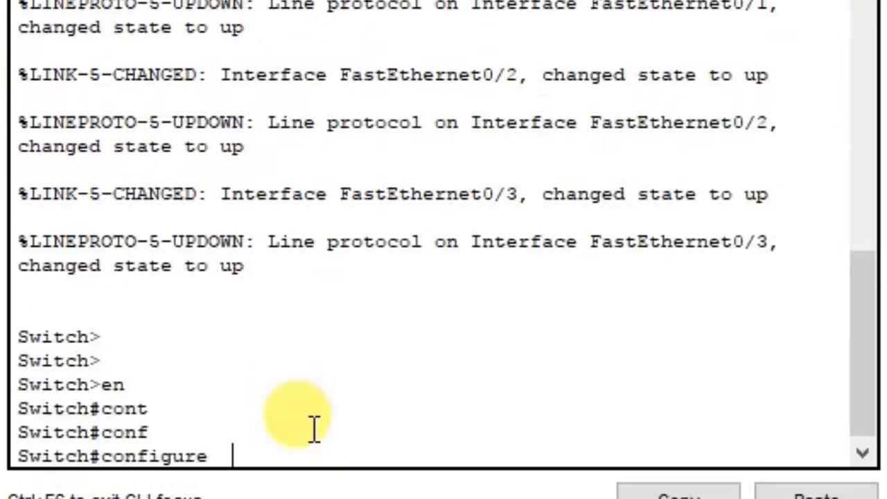
text(te)
key(Tab)
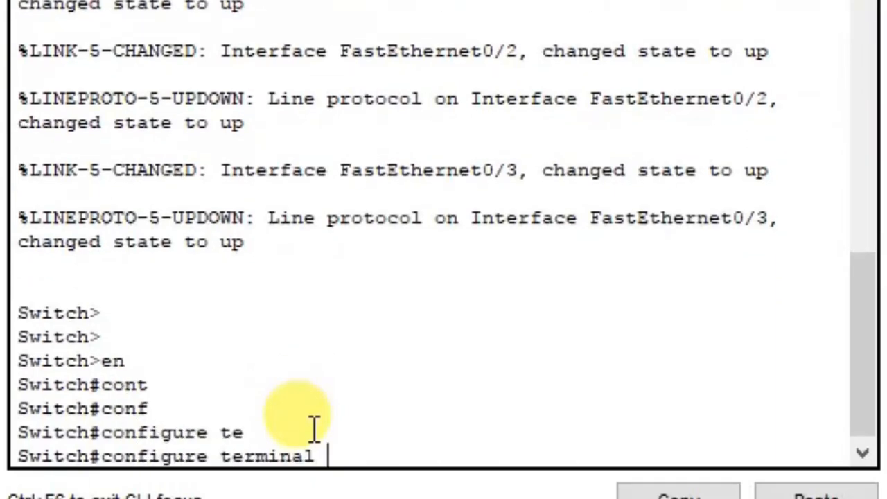
key(Return)
Set Switch2 to VTP client mode and attempt VTP version 2
text(vt)
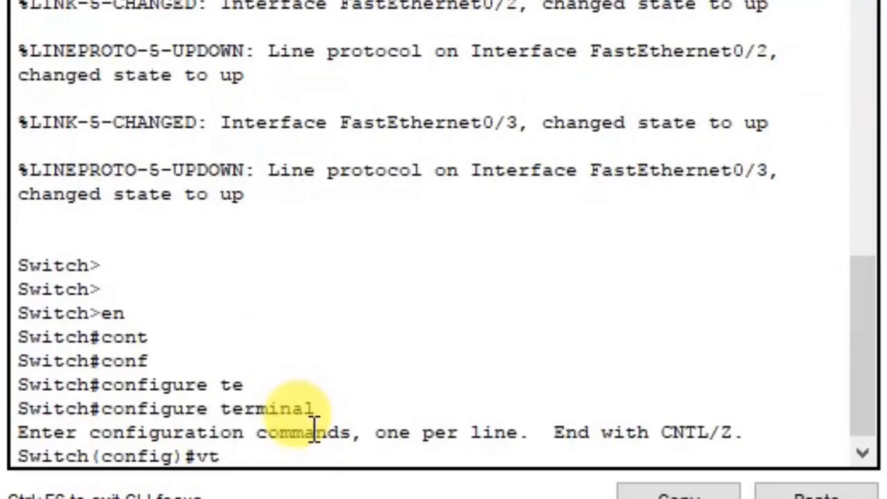
key(Tab)
text(mo)
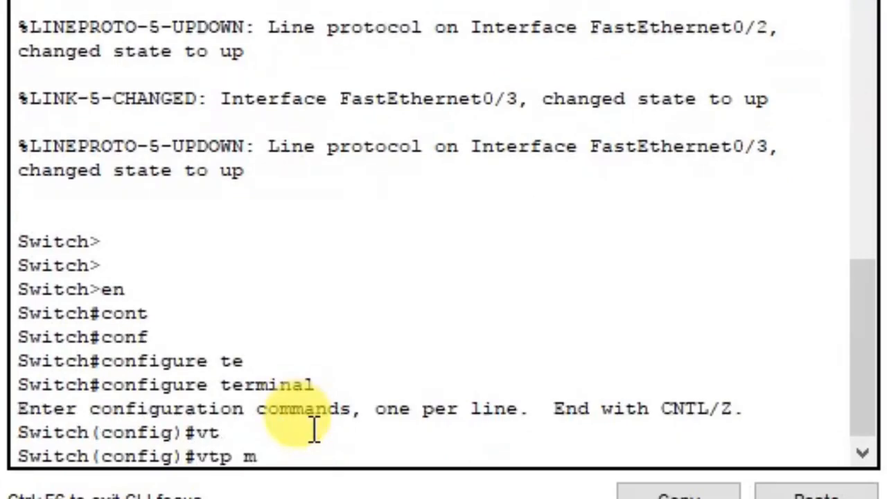
key(Tab)
text(cli)
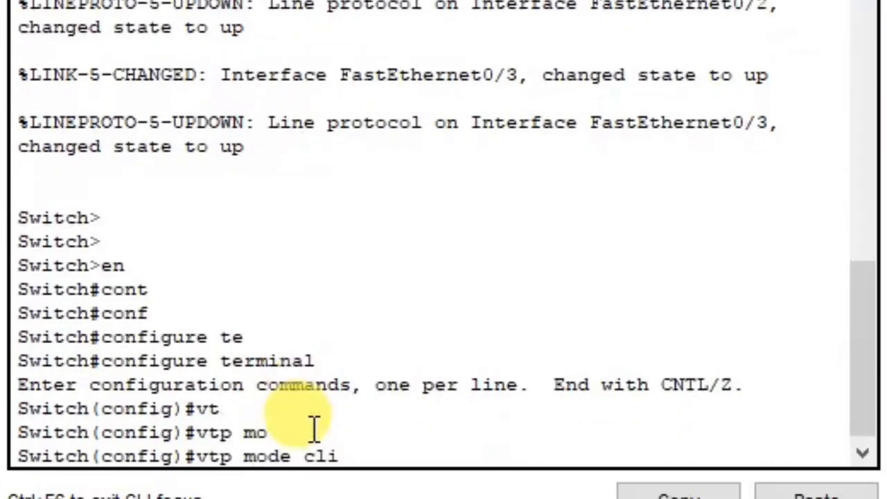
key(Tab)
key(Return)
text(vt)
key(Tab)
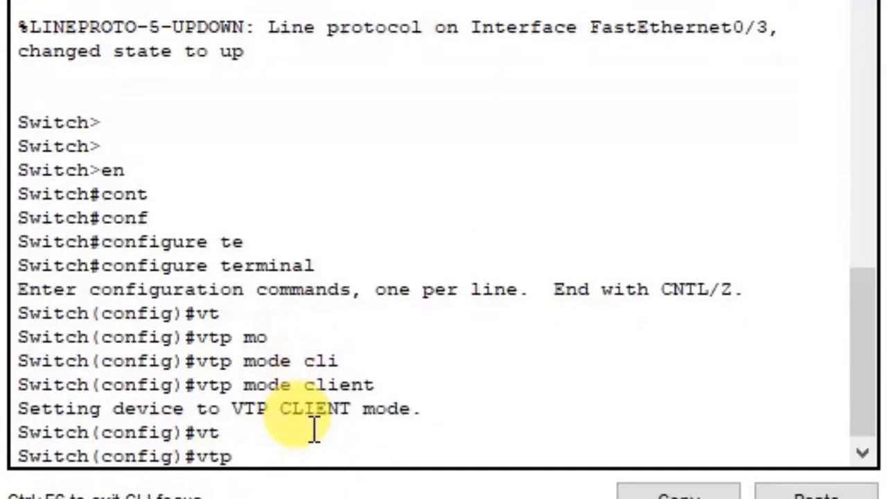
text(v)
key(Tab)
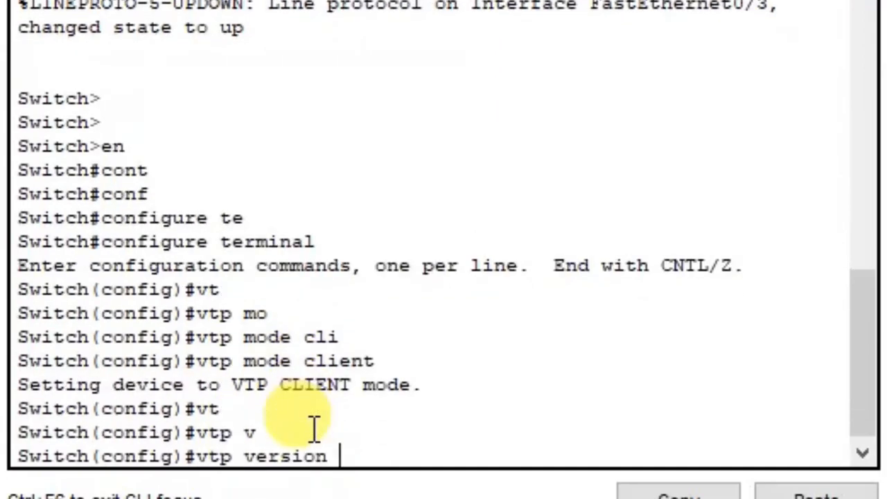
text(2)
key(Return)
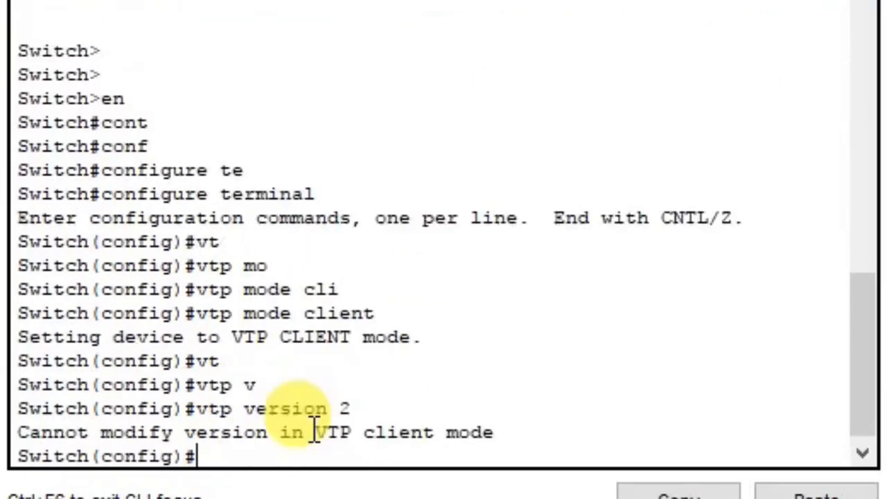
Set Switch2's VTP domain to ccna
text(vt)
key(Tab)
text(dom)
key(Tab)
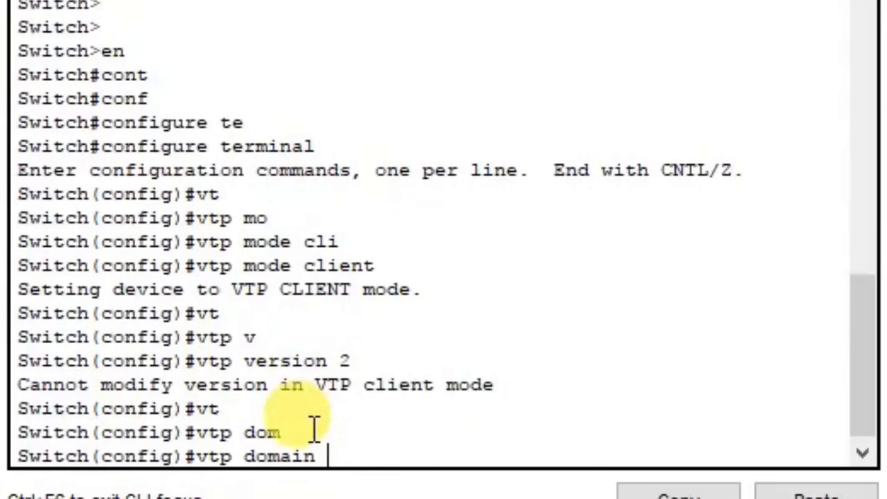
text(ccna)
key(Return)
text(ch(config)#c)
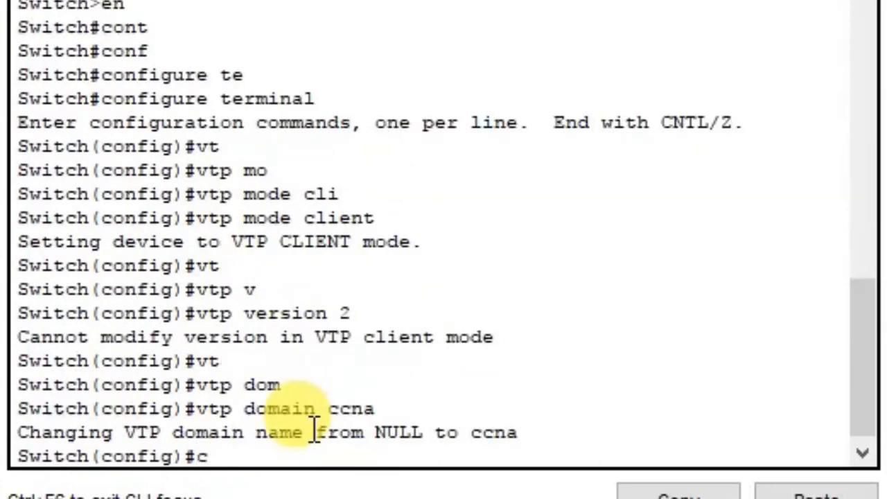
key(BackSpace)
Apply the shared VTP password on Switch2
text(vt)
key(Tab)
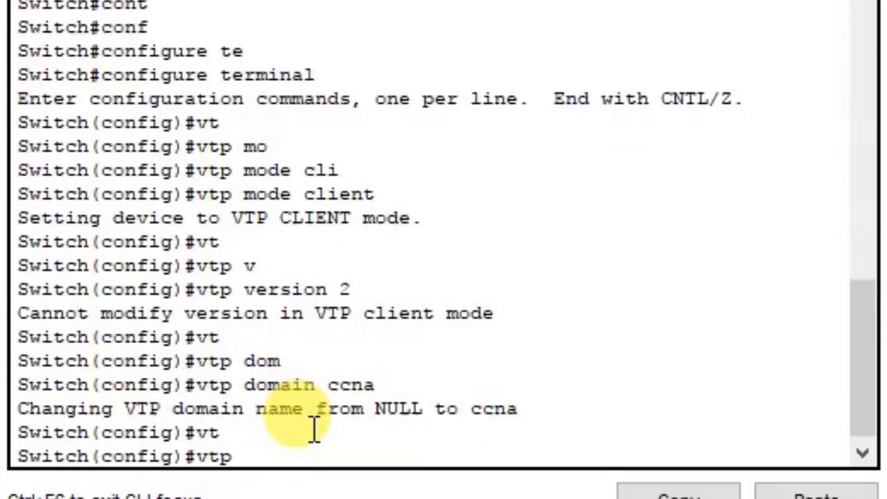
text(o)
key(BackSpace)
text(p s)
key(Tab)
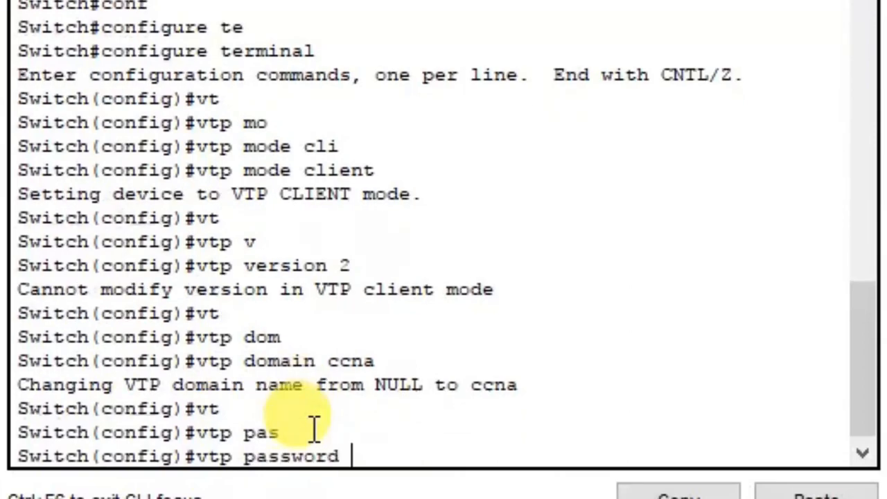
text(cisco)
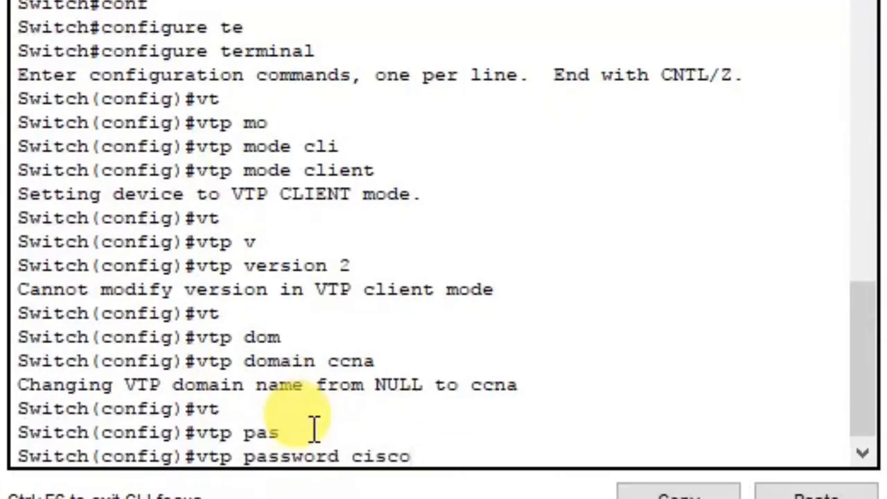
key(Return)
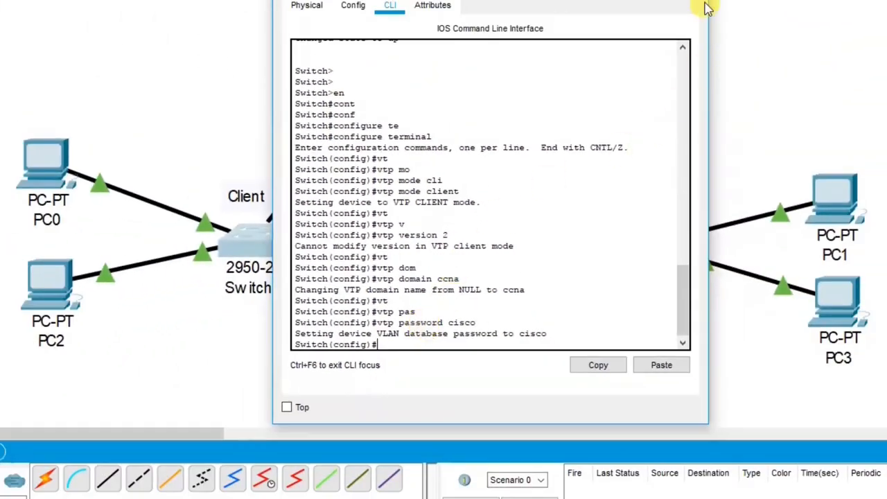
Close Switch2, then open Switch1's CLI and enter privileged mode
click(693, 1)
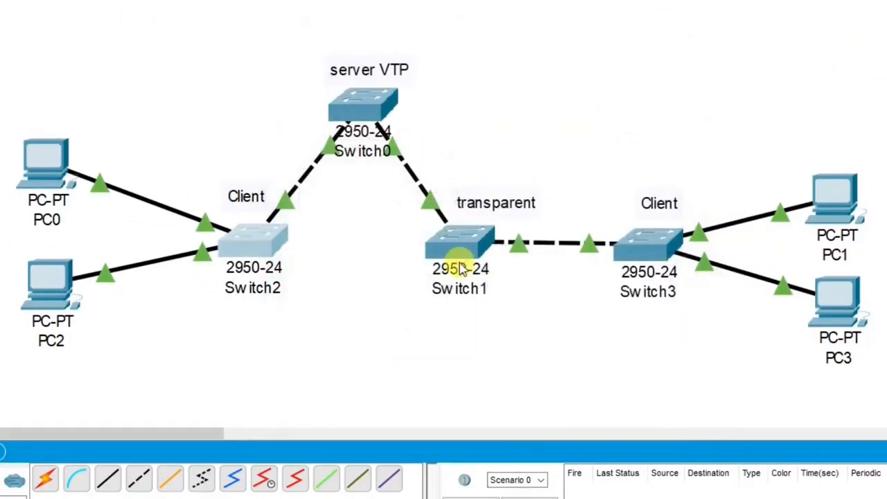
click(461, 252)
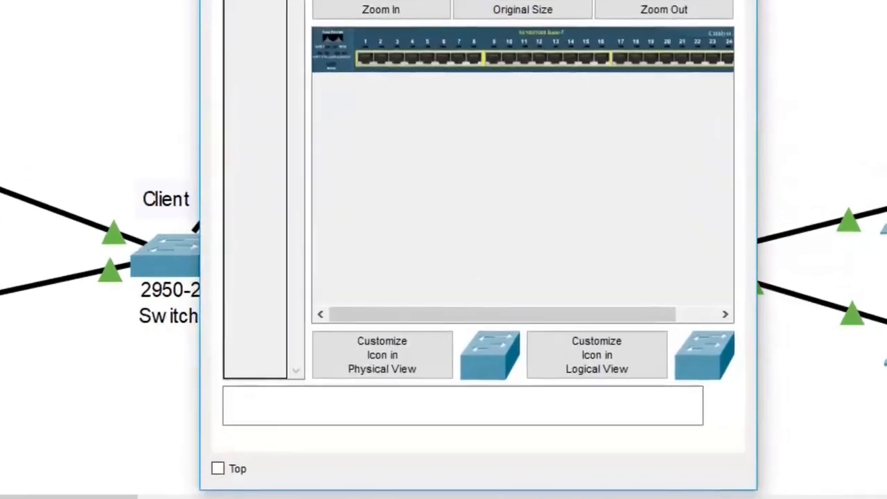
click(390, 5)
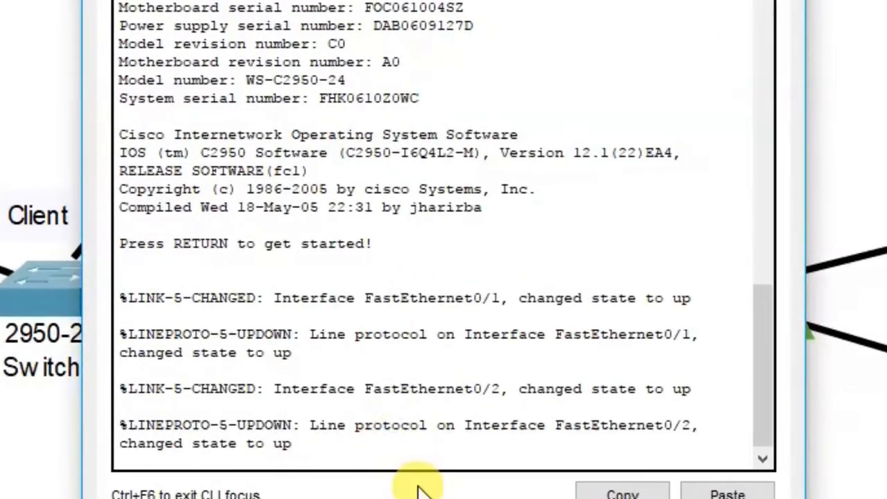
key(Return)
key(Return)
text(en)
key(Tab)
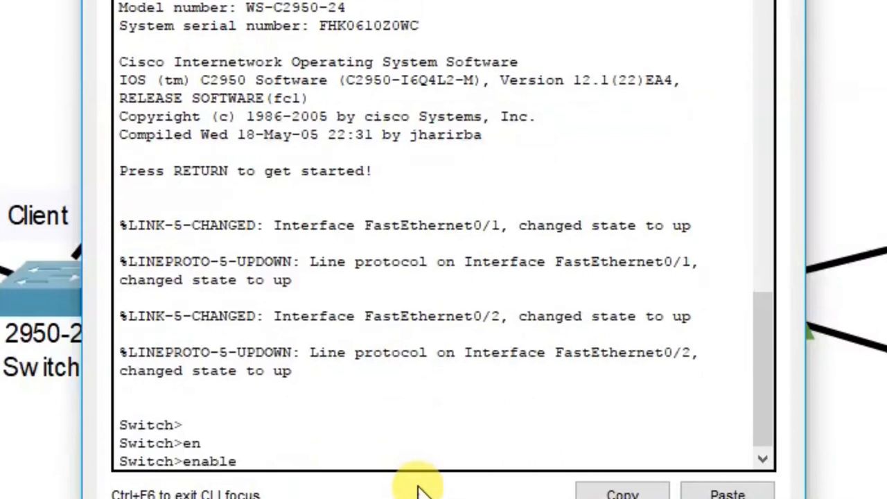
key(Return)
Enter global configuration mode on Switch1
text(cont)
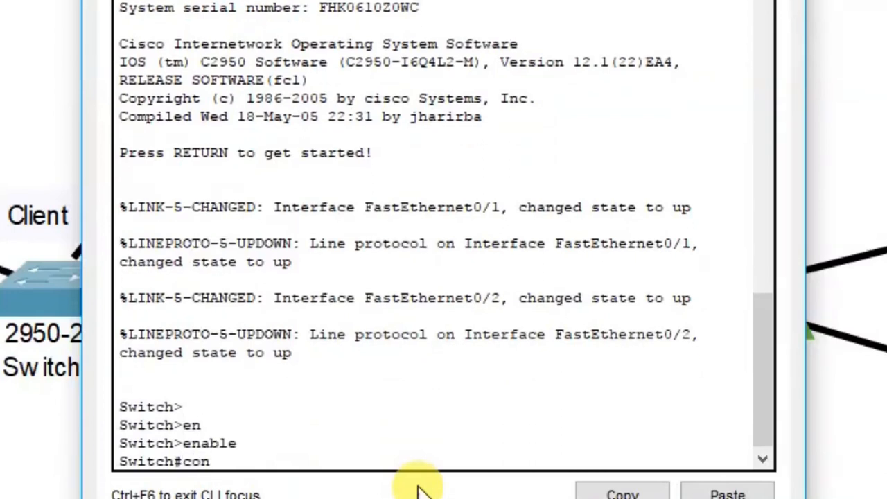
key(Tab)
key(BackSpace)
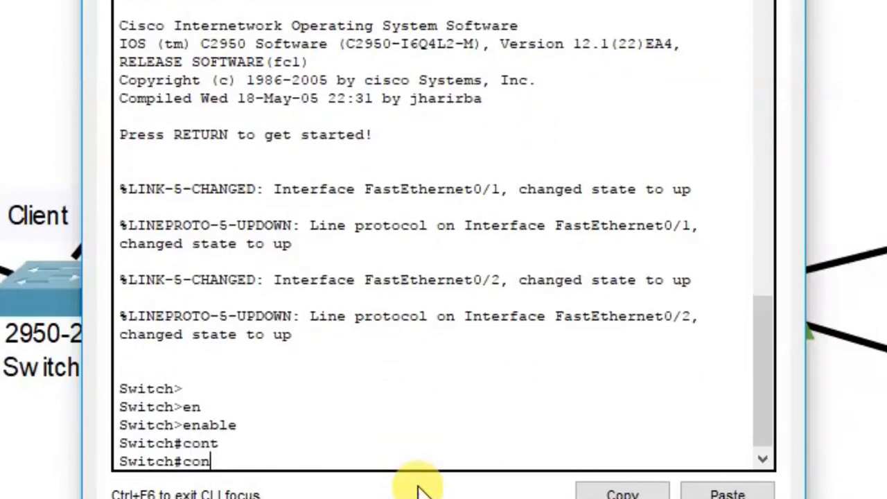
text(t)
key(BackSpace)
text(f)
key(Tab)
text(ter)
key(Tab)
key(Return)
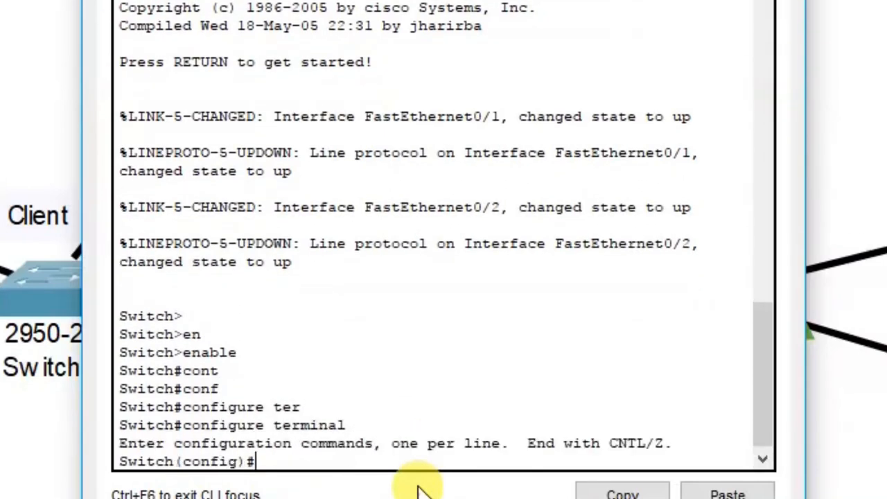
Set Switch1 to VTP transparent mode
text(vt)
key(Tab)
text(mo)
key(Tab)
text(tren)
key(Tab)
key(BackSpace)
key(BackSpace)
text(an)
key(Tab)
key(Return)
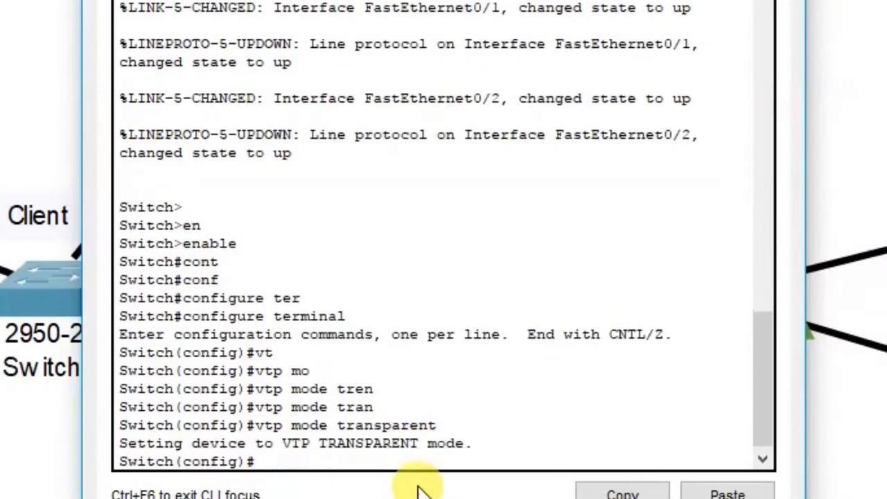
Set Switch1's VTP domain to ccna
text(vt)
key(Tab)
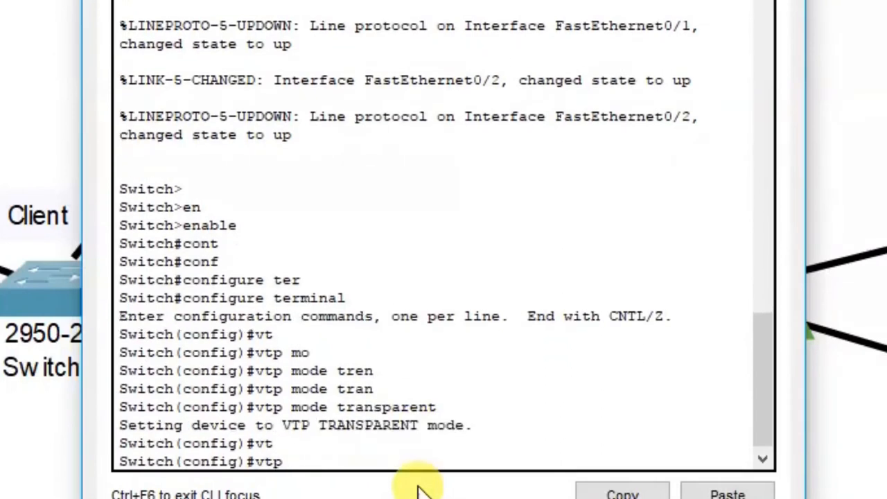
text(do)
key(Tab)
text(ccna)
key(Tab)
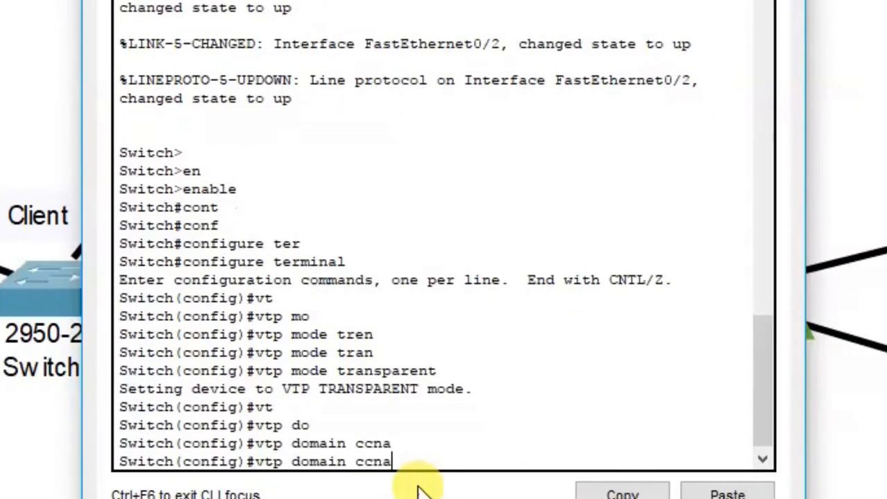
key(Return)
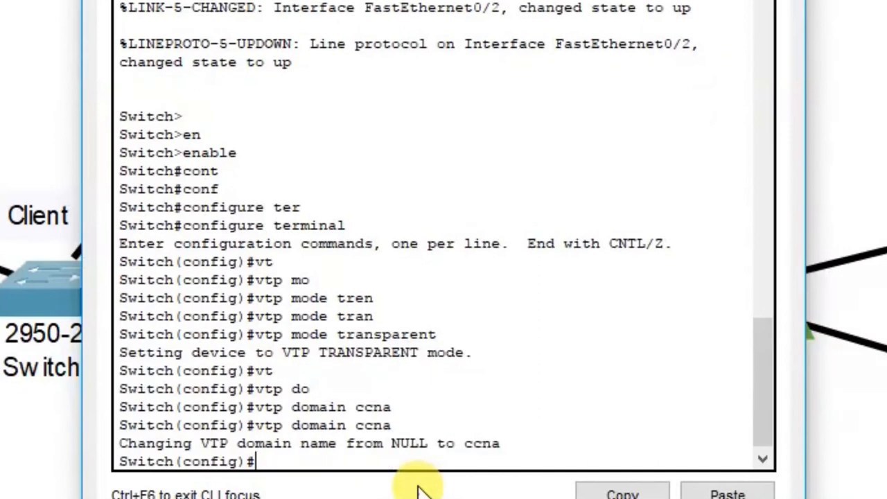
Apply the shared VTP password on Switch1
text(vt)
key(Tab)
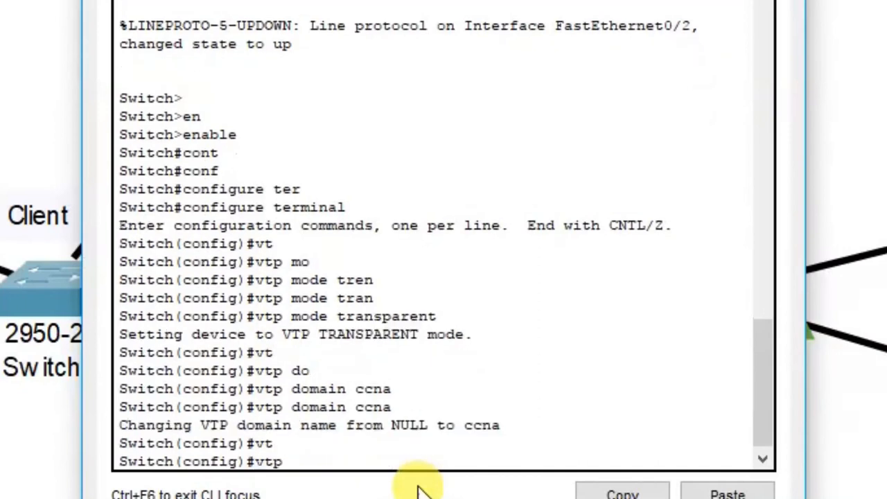
text(pa)
key(Tab)
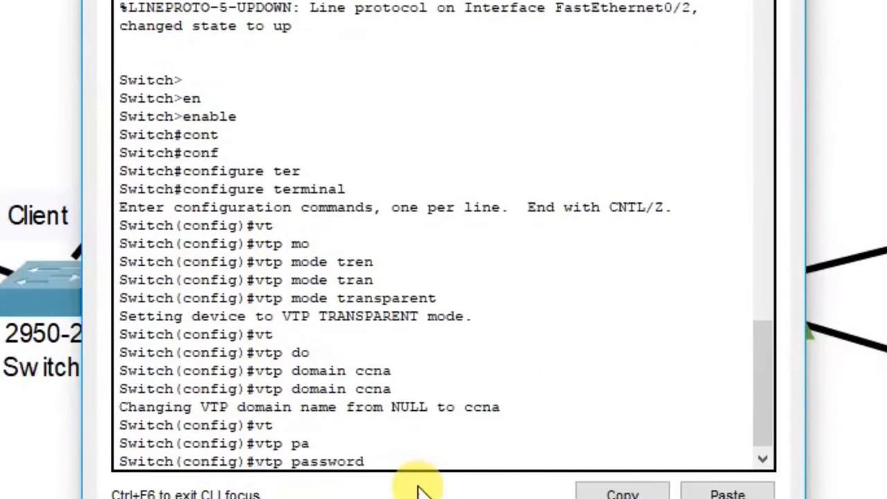
text(cisco)
key(Return)
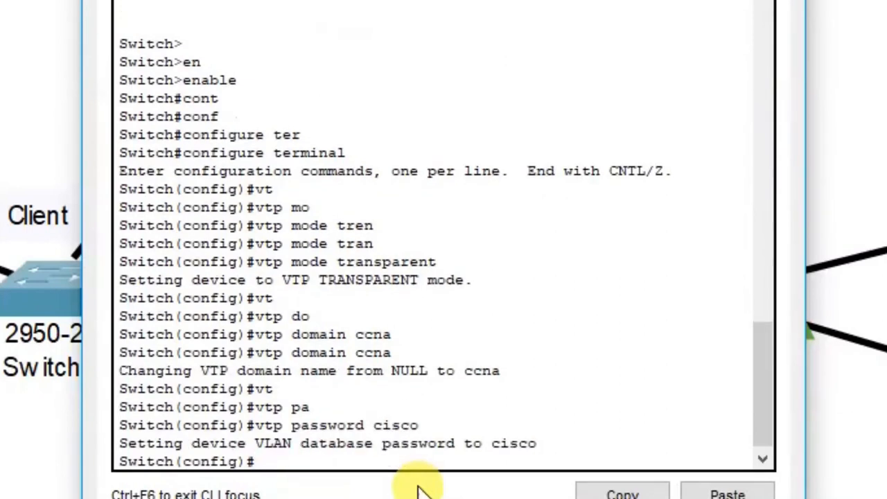
key(Return)
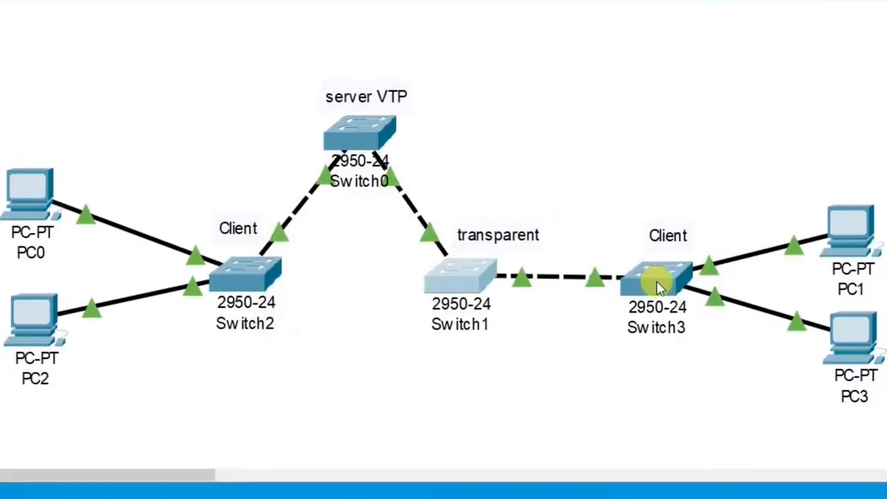
Open Switch3's CLI and enter privileged, then global configuration mode
click(655, 280)
click(387, 27)
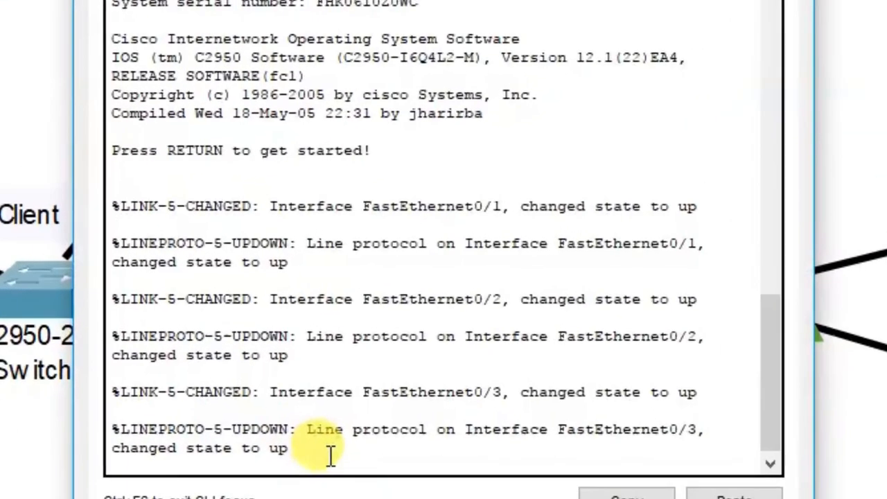
key(Return)
key(Return)
key(Return)
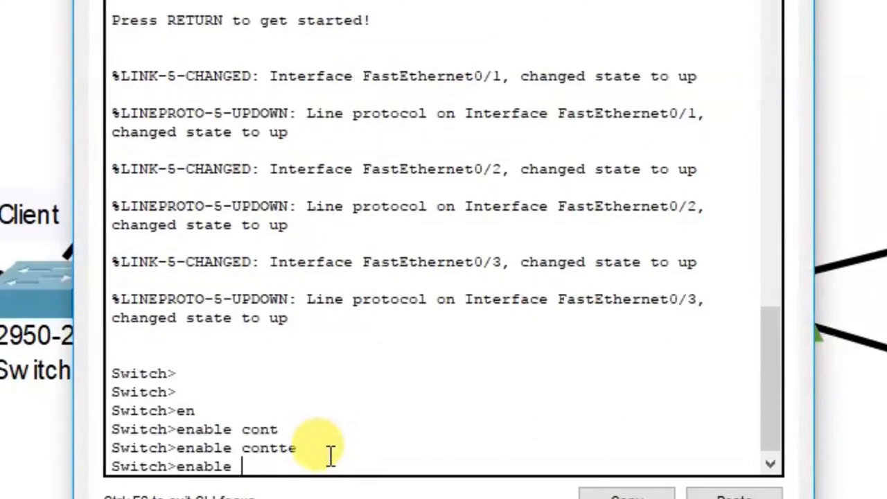
text(*)
key(Return)
text(en)
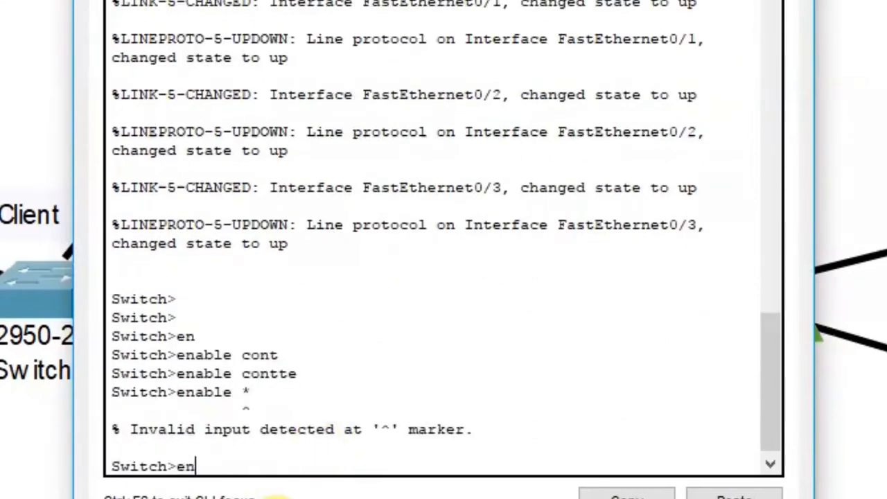
key(Tab)
key(Return)
text(con)
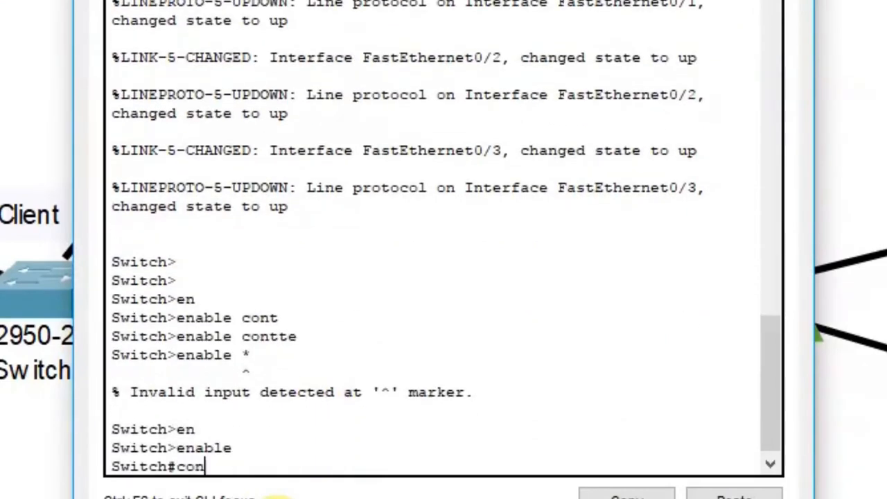
key(Tab)
text(f)
key(Tab)
text(te)
key(Tab)
key(Return)
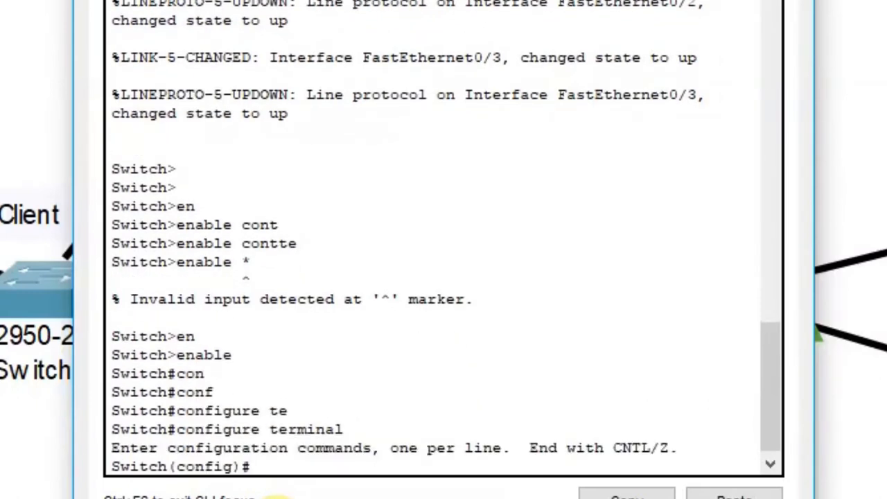
Set Switch3 to vtp mode client and join vtp domain ccna
text(vt)
key(Tab)
text(mo)
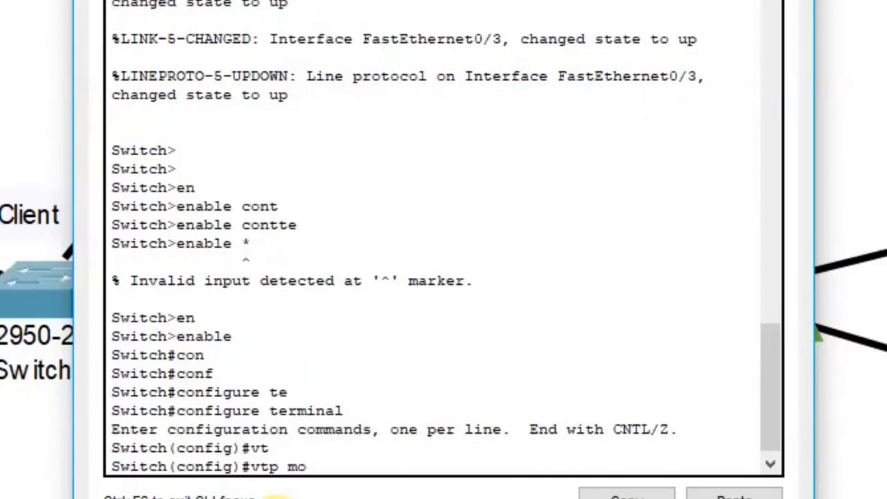
key(Tab)
text(cli)
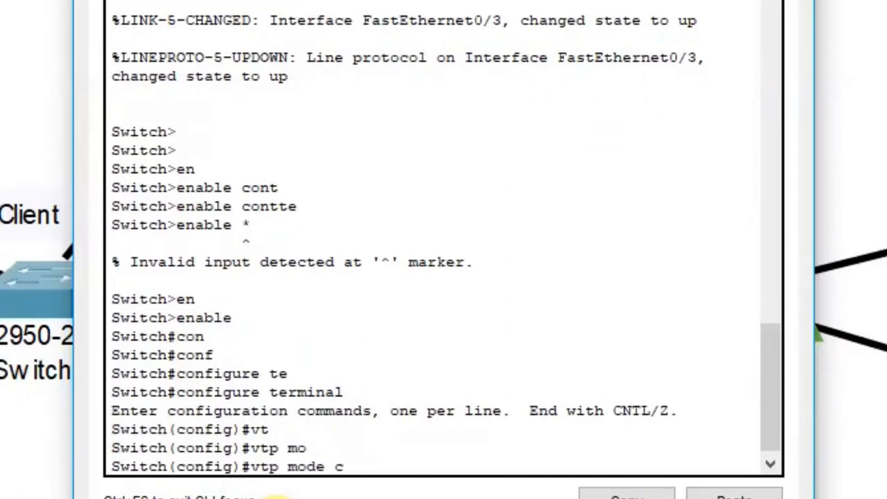
key(Tab)
key(Return)
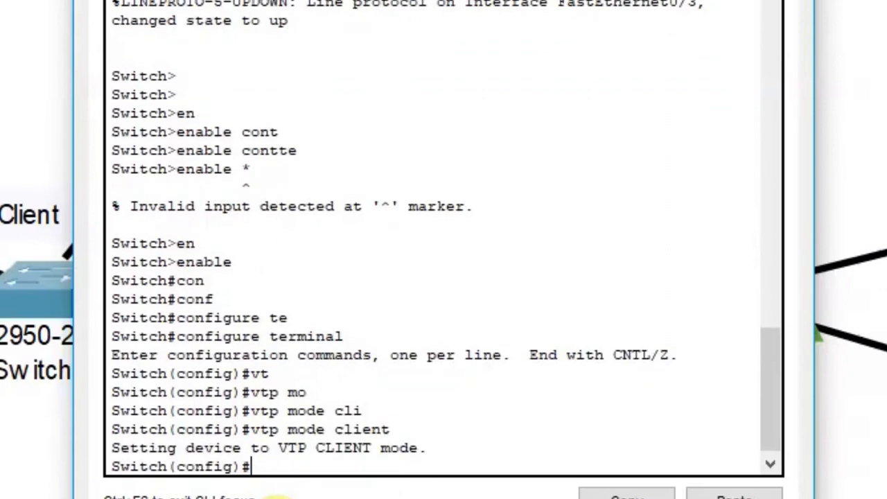
text(vt)
key(Tab)
text(do)
key(Tab)
text(cc)
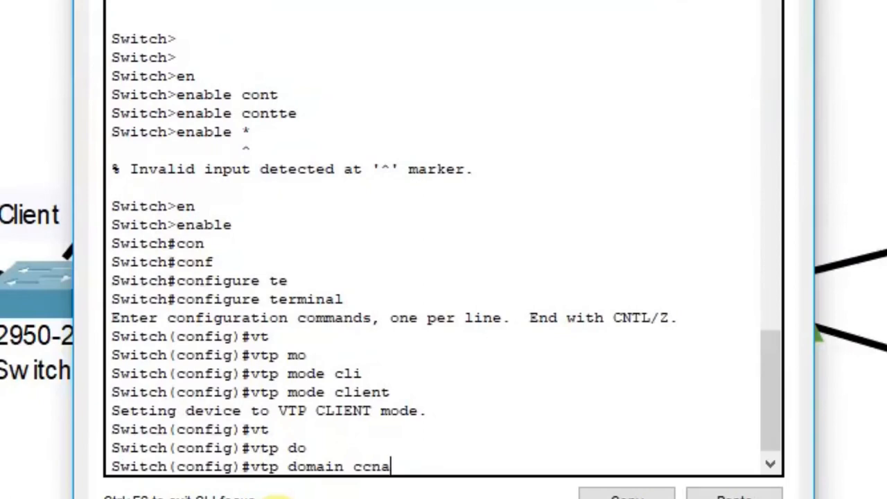
text(na)
key(Return)
Set the shared VTP password on Switch3
text(v)
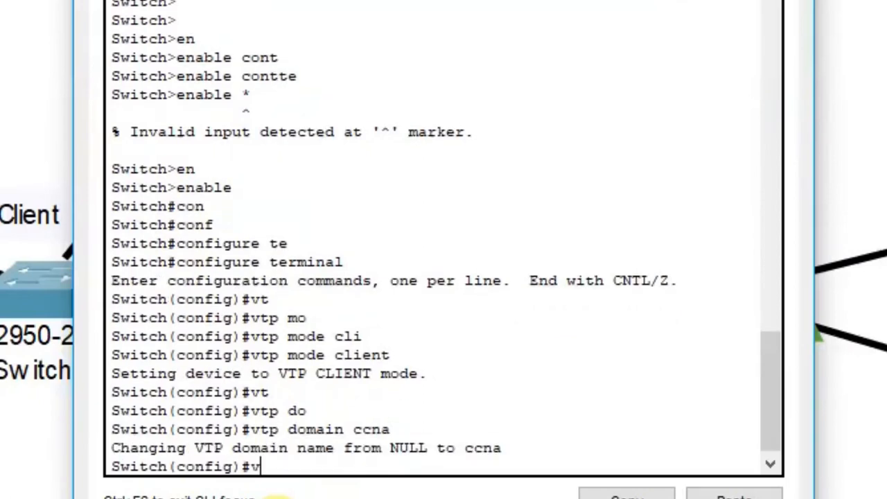
text(t)
key(Tab)
text(pa)
text(v)
key(BackSpace)
text(s)
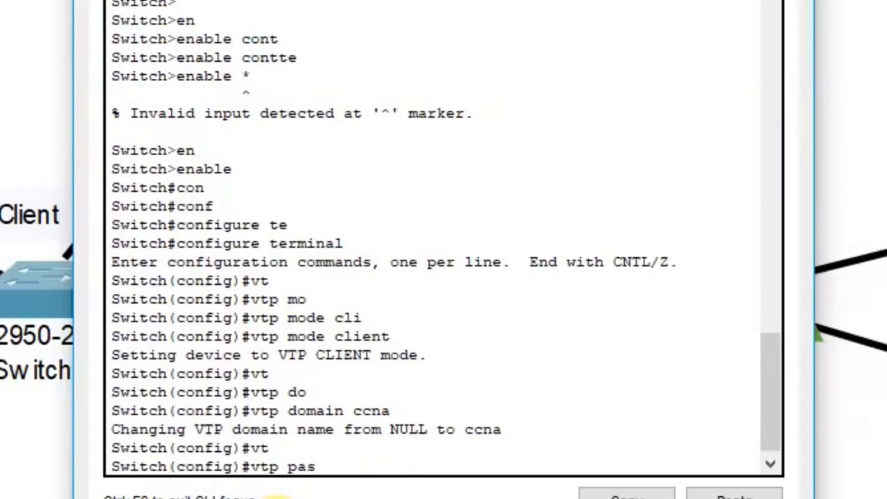
key(Tab)
text(cisco)
key(Return)
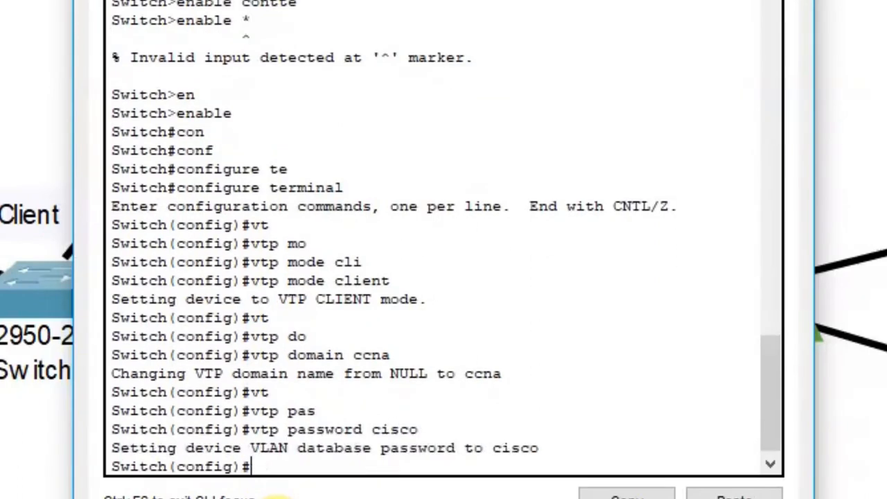
Try setting vtp version 2 on the client Switch3, which is rejected
text(vt)
key(Tab)
text(ve)
key(Tab)
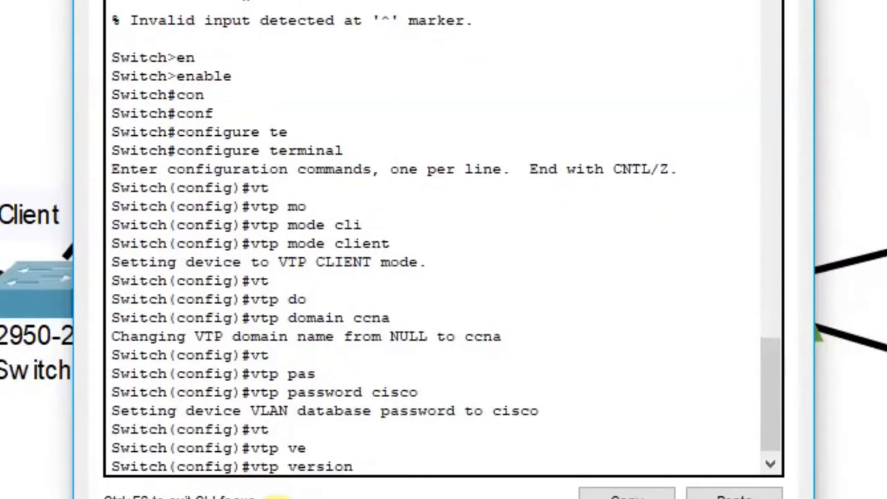
key(BackSpace)
key(BackSpace)
key(BackSpace)
key(BackSpace)
key(BackSpace)
key(BackSpace)
key(BackSpace)
key(BackSpace)
key(BackSpace)
key(BackSpace)
key(BackSpace)
key(BackSpace)
key(Return)
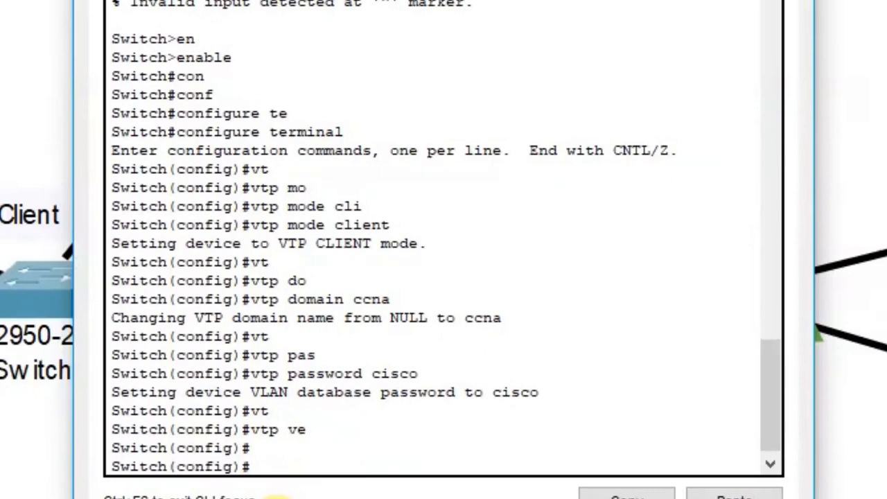
key(Up)
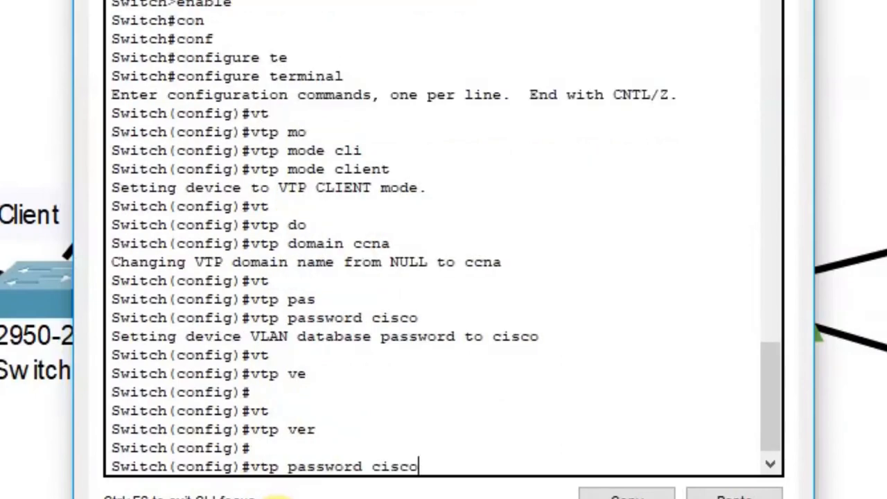
key(BackSpace)
key(BackSpace)
key(BackSpace)
key(BackSpace)
key(BackSpace)
key(BackSpace)
key(BackSpace)
key(BackSpace)
key(BackSpace)
key(BackSpace)
key(BackSpace)
key(BackSpace)
key(BackSpace)
key(BackSpace)
text(ve)
key(Tab)
text(2)
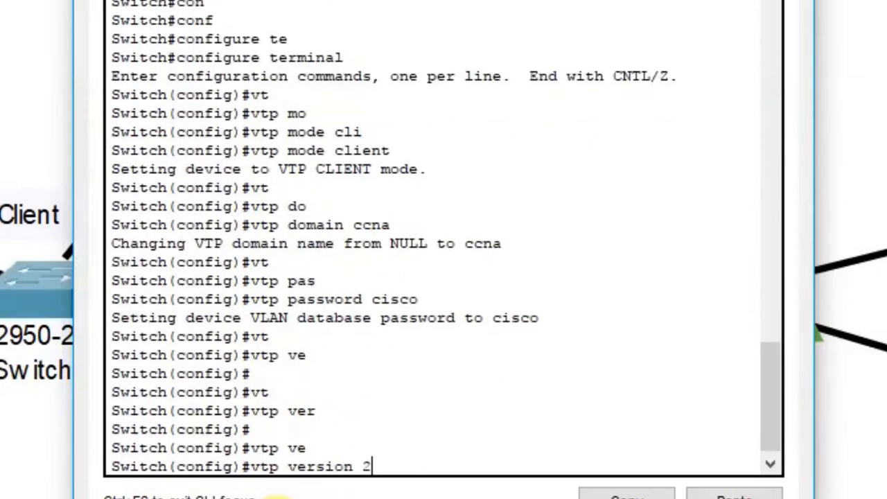
key(Return)
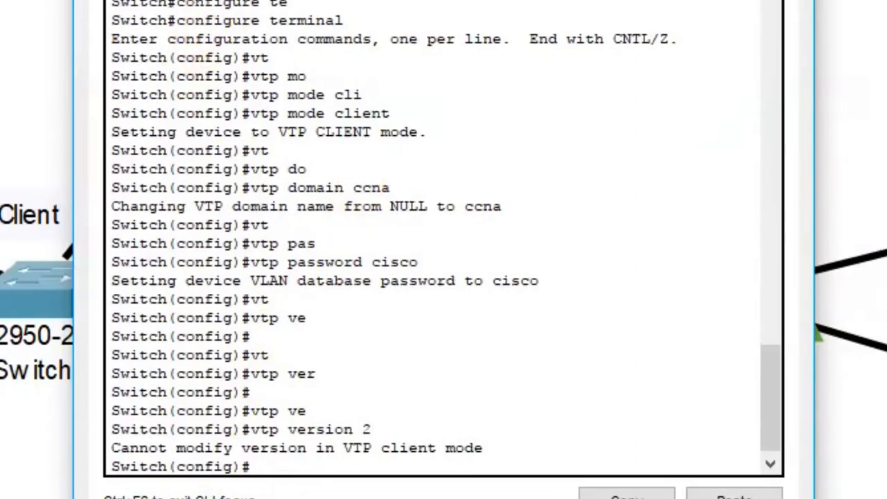
Leave Switch3 and enter vtp version 2 in Switch1's configuration prompt
click(794, 1)
click(410, 311)
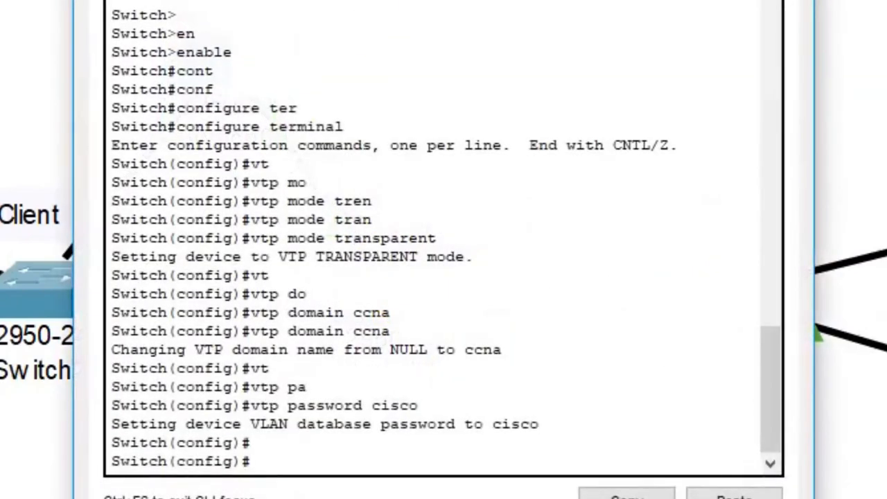
key(Return)
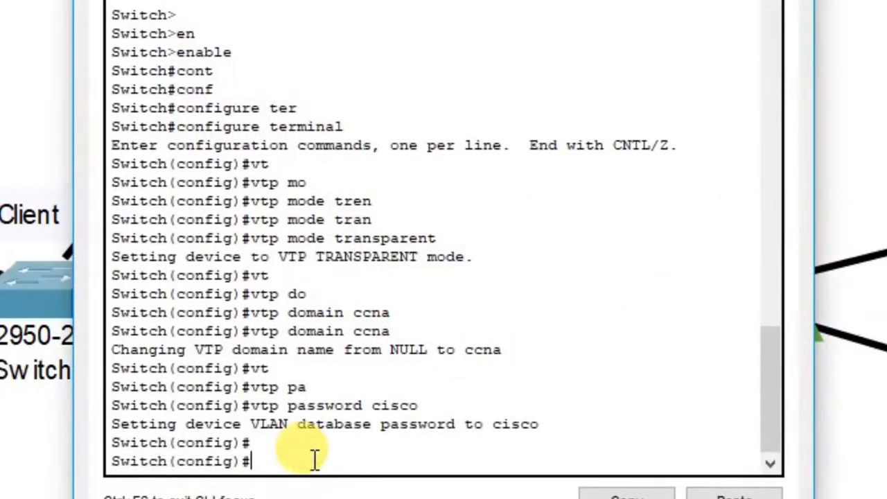
text(vt)
key(Tab)
text(ve)
key(Tab)
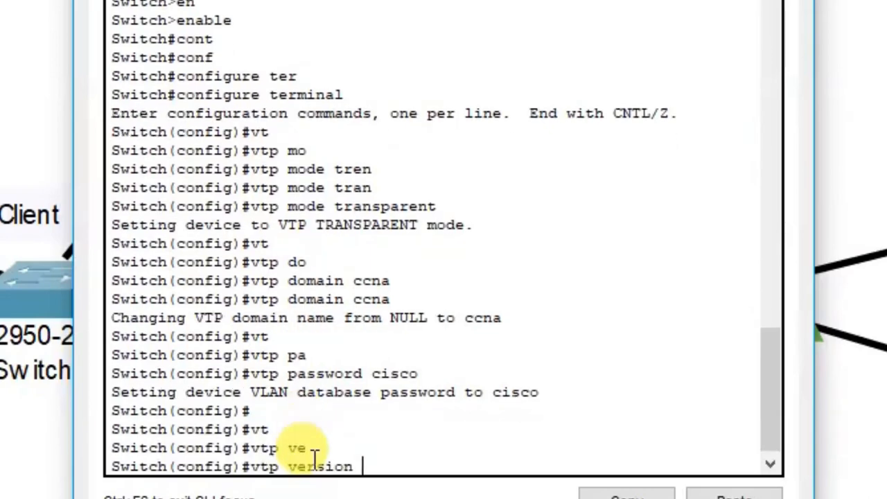
text(2)
key(Return)
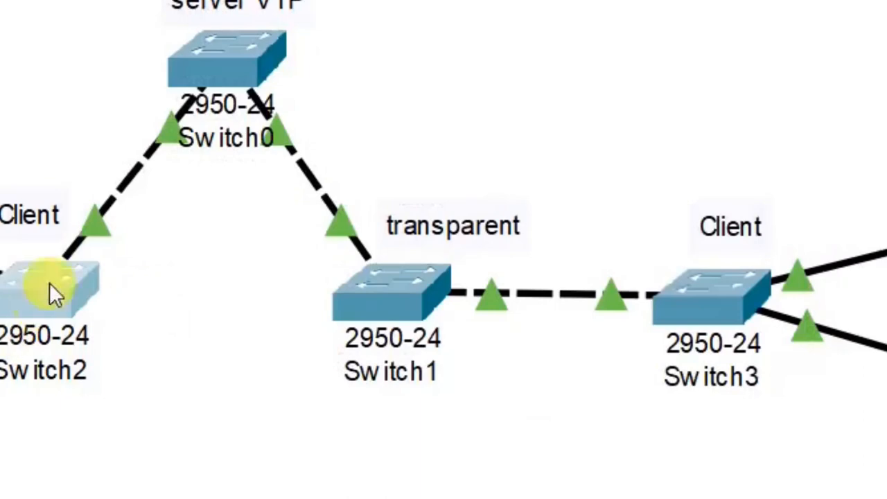
Show Switch0's port, VLAN and MAC summary on the topology
mouse_move(353, 172)
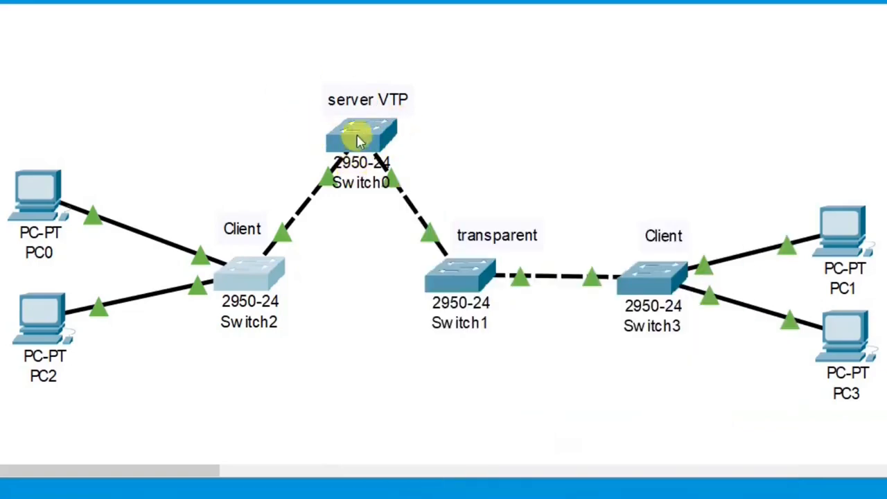
Open Switch0's CLI and re-enter global configuration mode
click(368, 139)
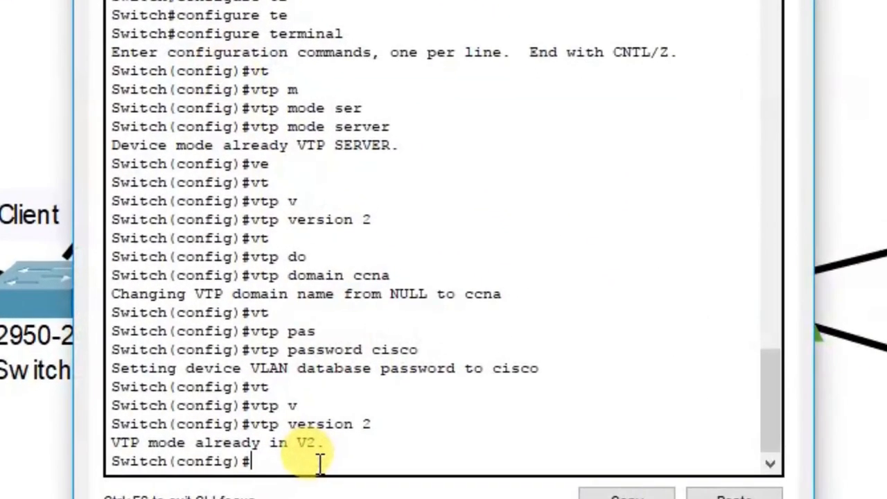
text(exit)
key(Return)
key(Return)
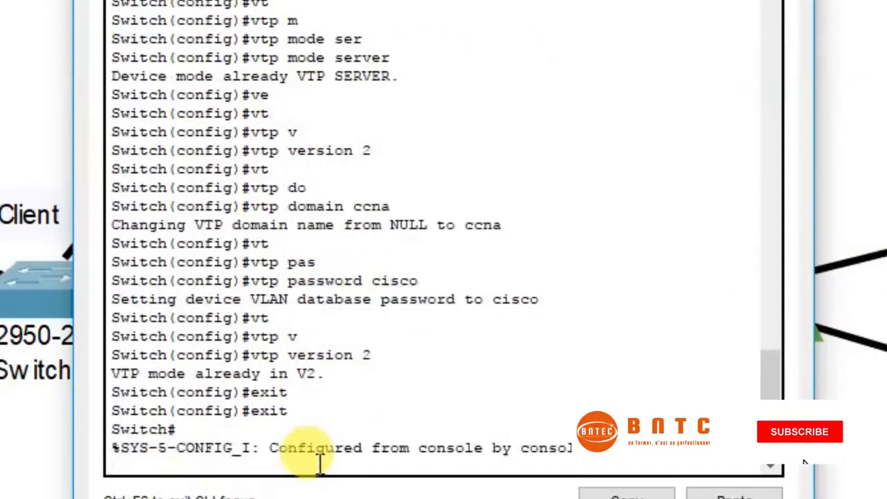
text(con)
key(Tab)
text(f)
key(Tab)
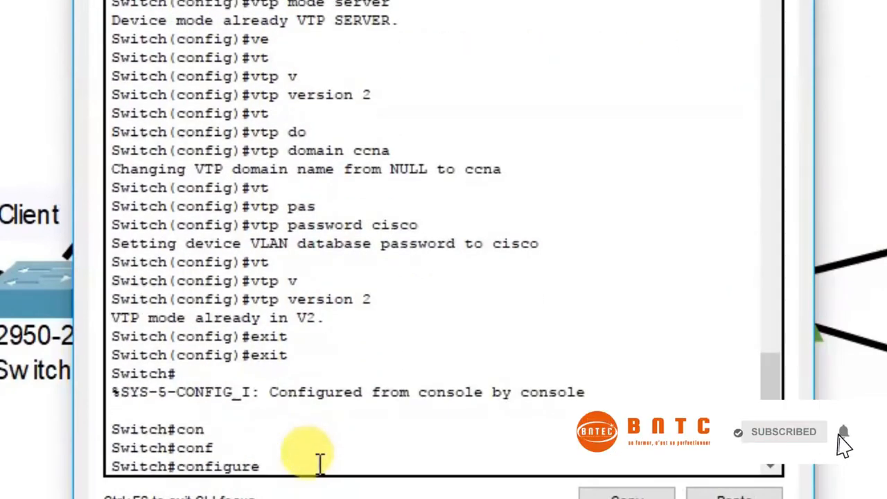
text(te)
key(Tab)
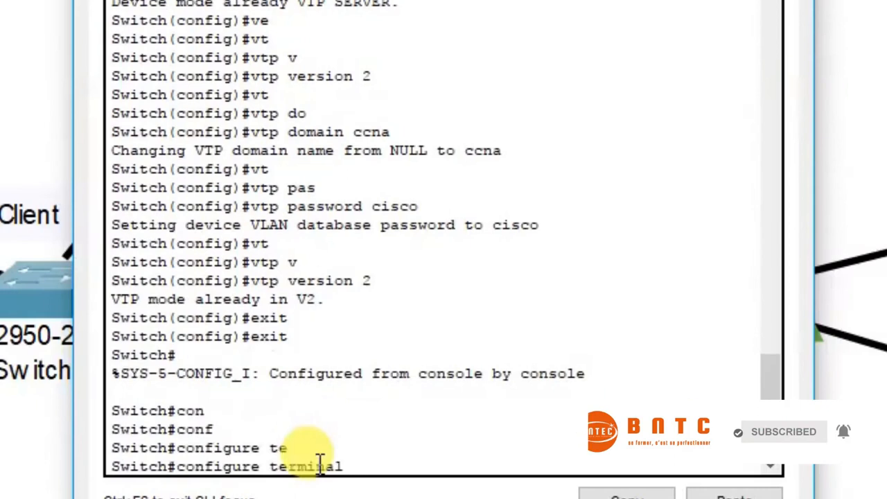
key(Return)
Create vlan 10 and vlan 20, then exit VLAN configuration
text(vl)
key(Tab)
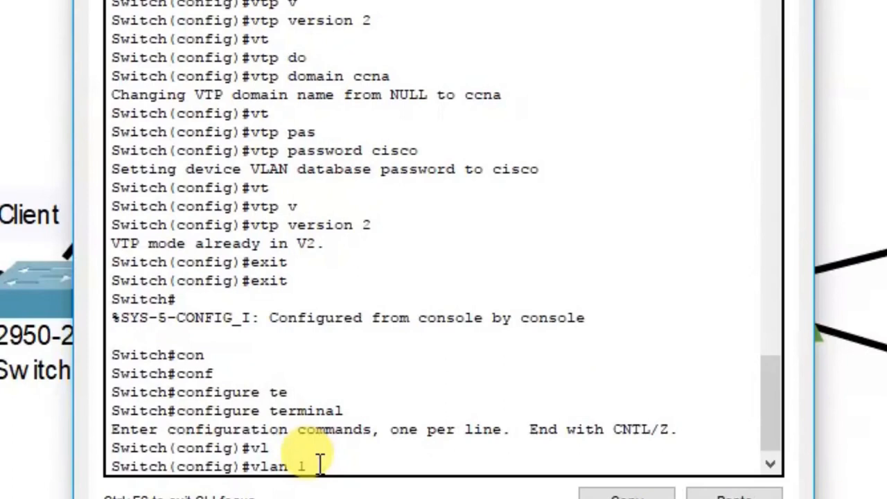
text(10)
key(Return)
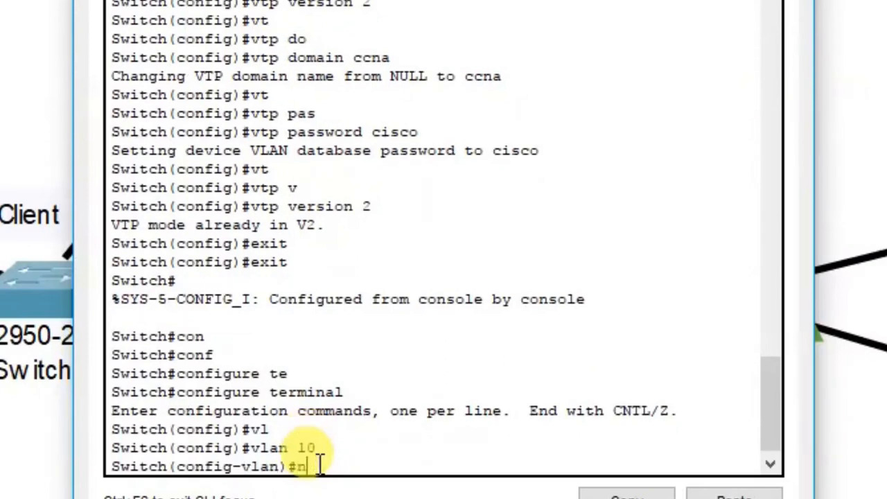
key(BackSpace)
text(vl)
key(Return)
text(vlan)
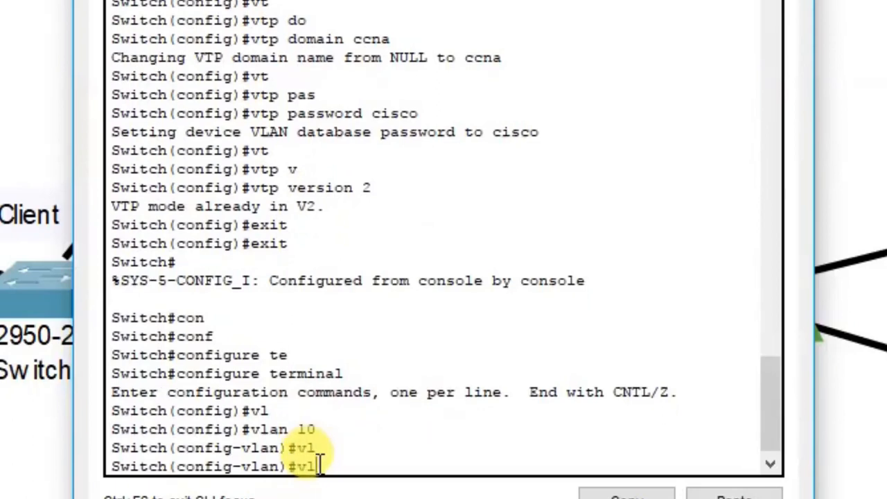
text( 20)
key(Return)
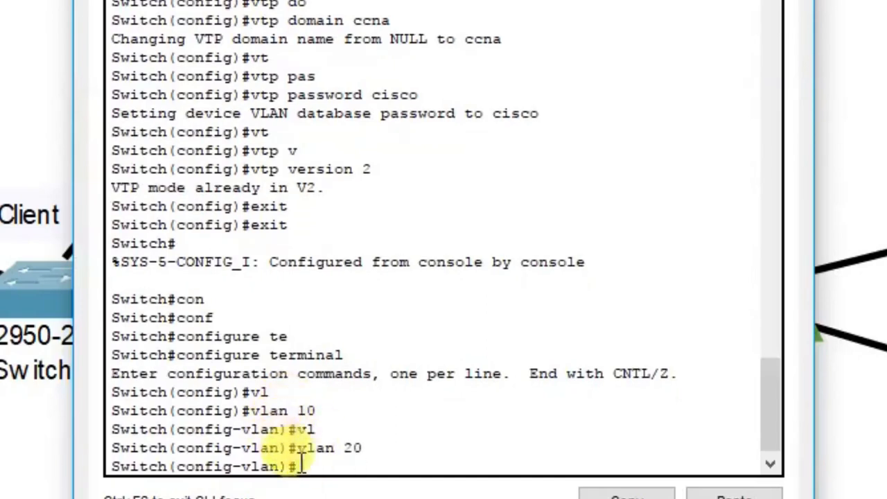
text(e)
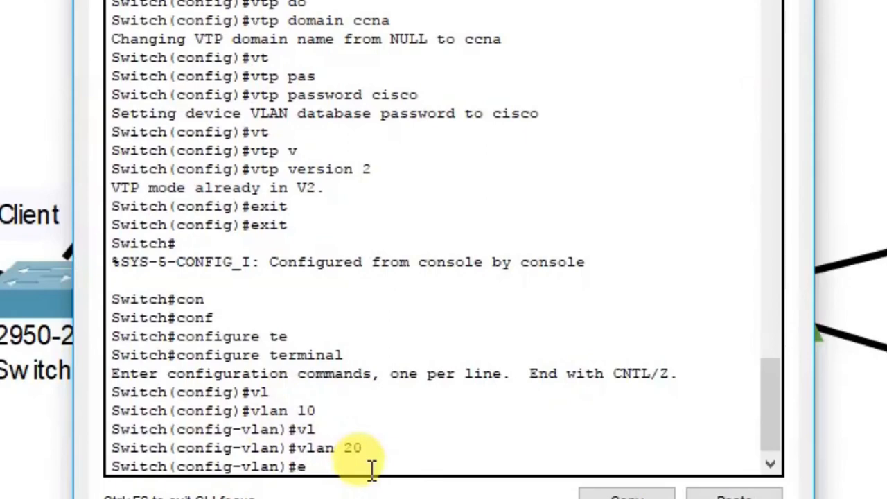
text(x)
text(it)
key(Return)
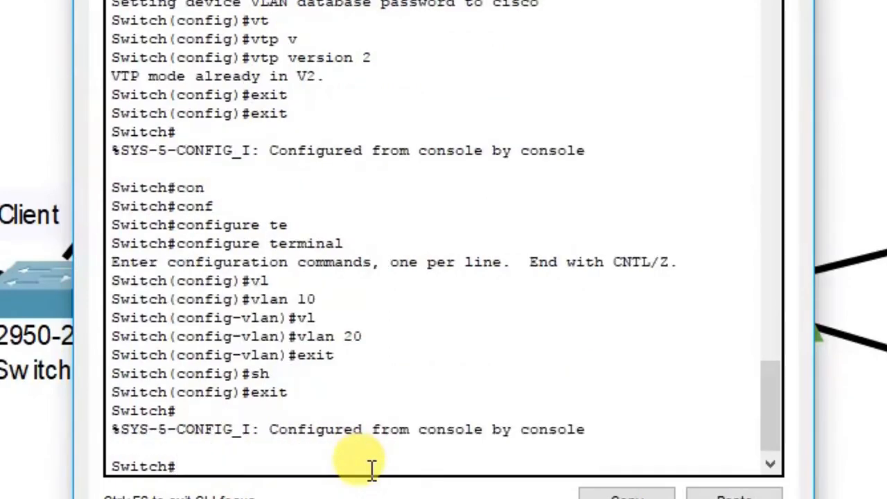
Enter the show vtp status command on Switch0
text(sh)
key(Tab)
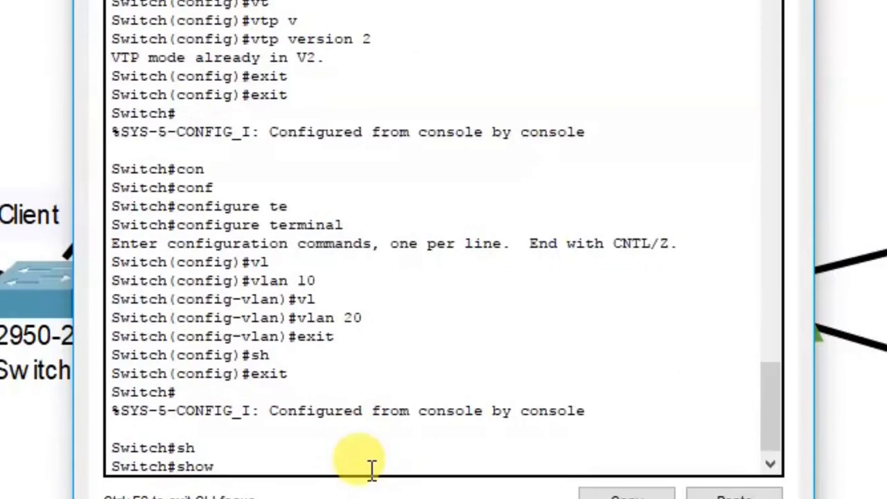
text(vt)
key(Tab)
text(st)
key(Tab)
Display VTP status, then enable Always Show Port Labels in Logical Workspace preferences
key(Return)
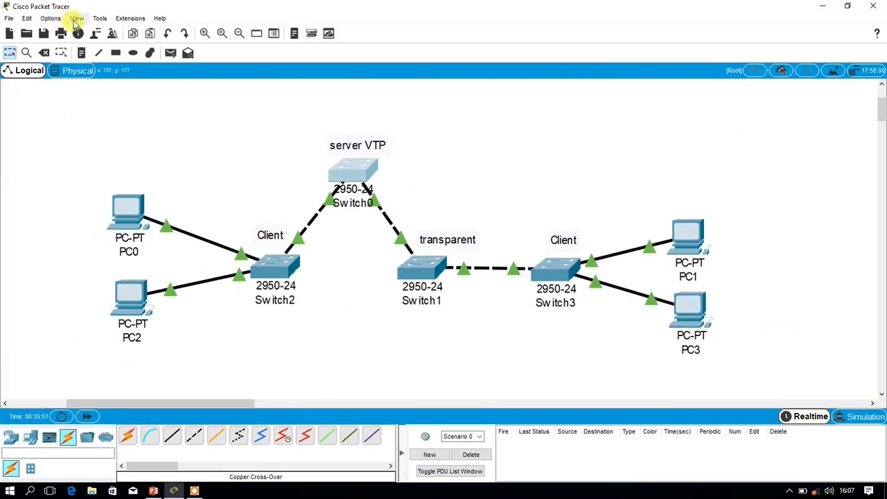
click(76, 19)
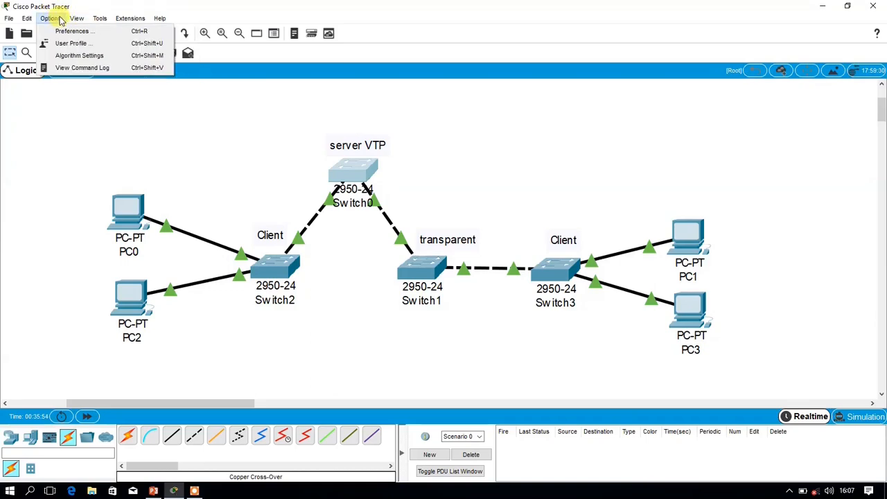
click(63, 31)
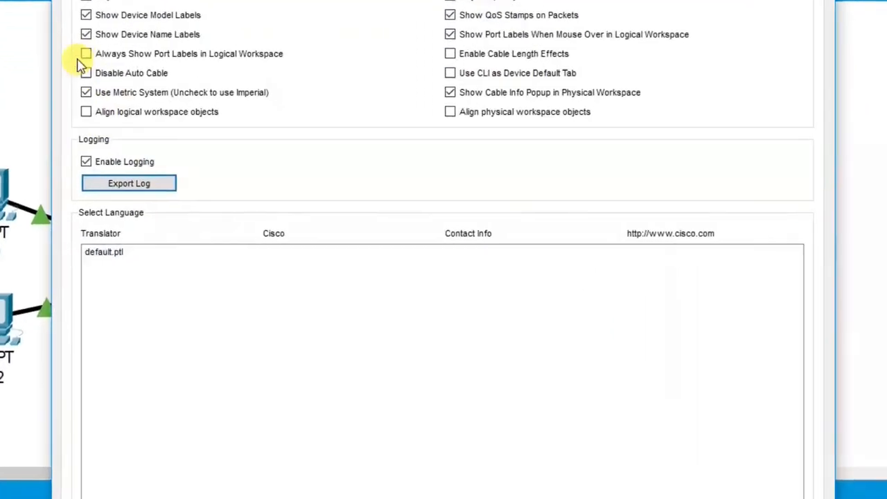
click(198, 115)
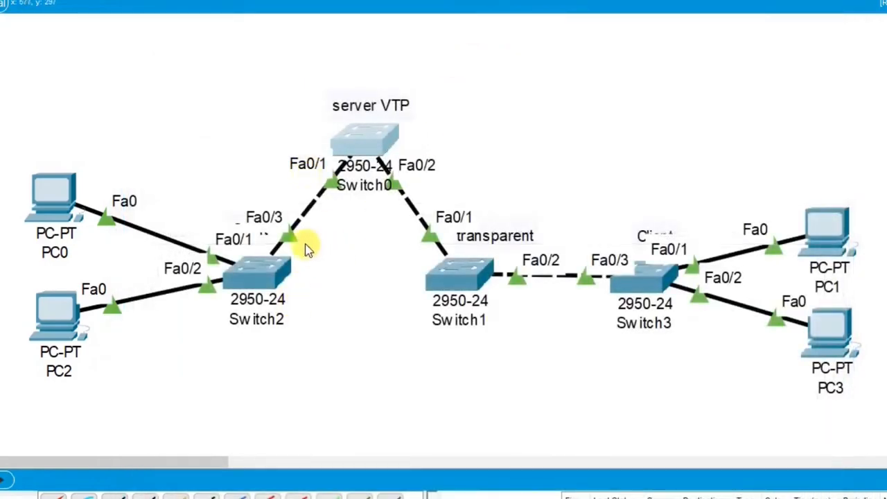
click(375, 136)
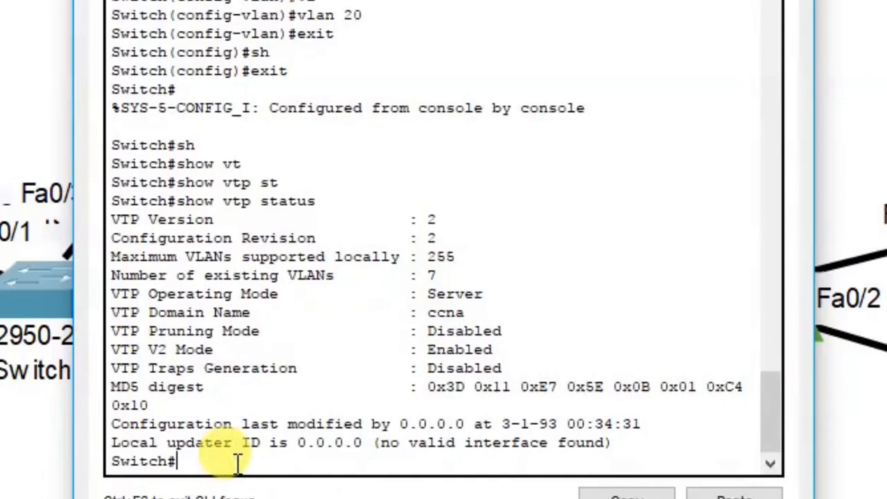
Enter global configuration and select interface range fastEthernet 0/1-2 on Switch0
text(con)
key(Tab)
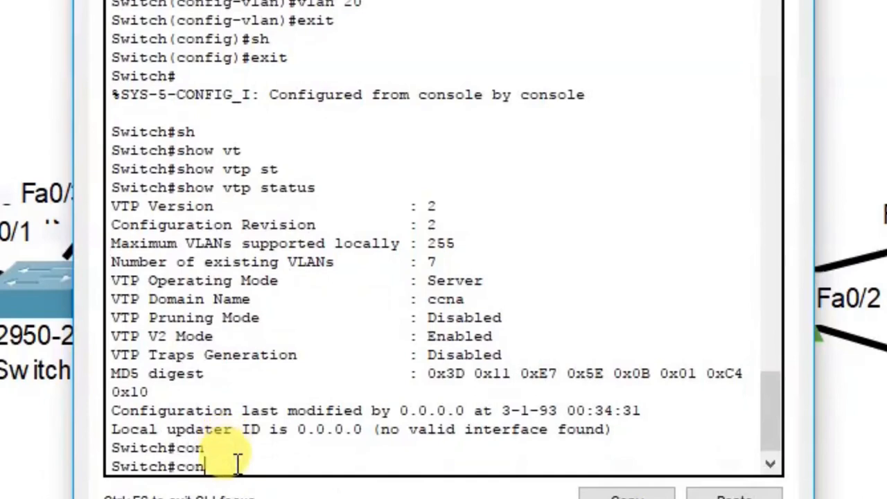
text(f)
key(Tab)
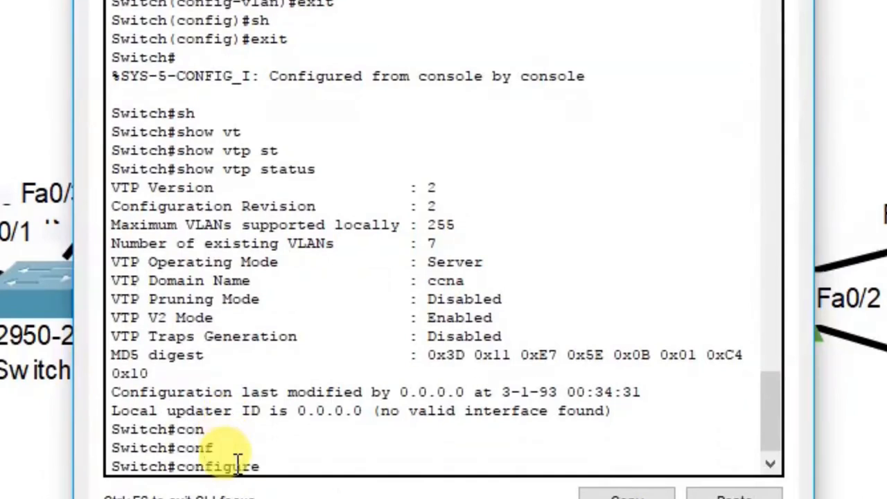
text(te)
key(Tab)
key(Return)
text(int)
key(Tab)
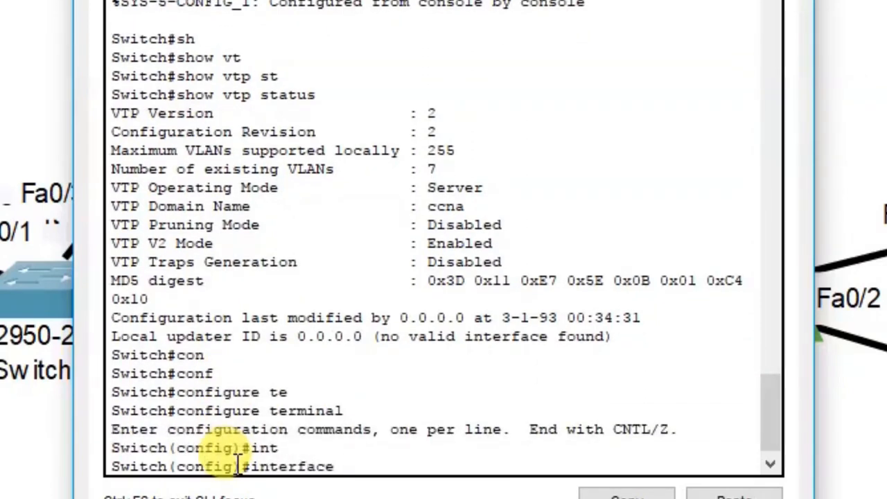
text(f)
key(Tab)
text(ran)
key(Tab)
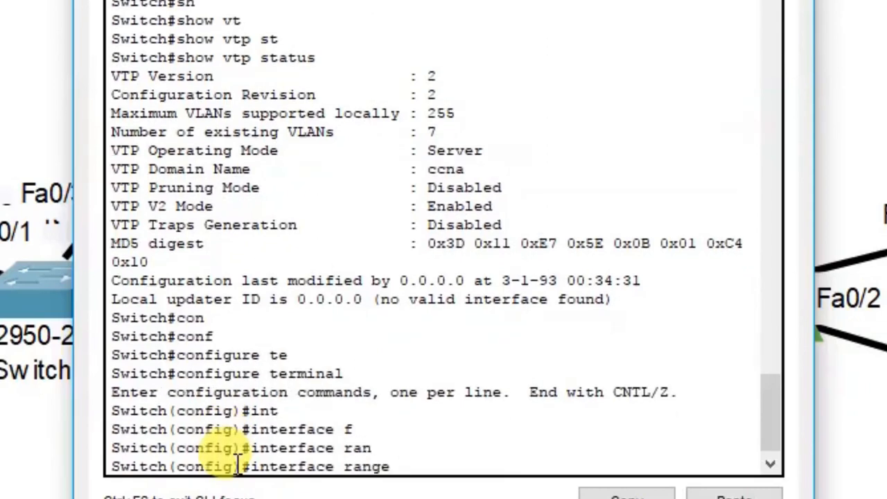
text(f)
key(Tab)
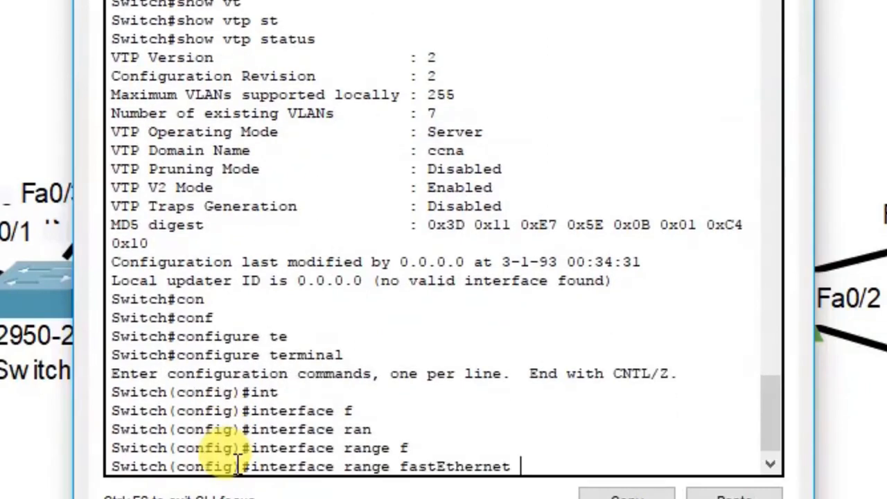
text(0/1-2)
key(Return)
Set ports Fa0/1 and Fa0/2 to switchport mode trunk
text(sw)
key(Tab)
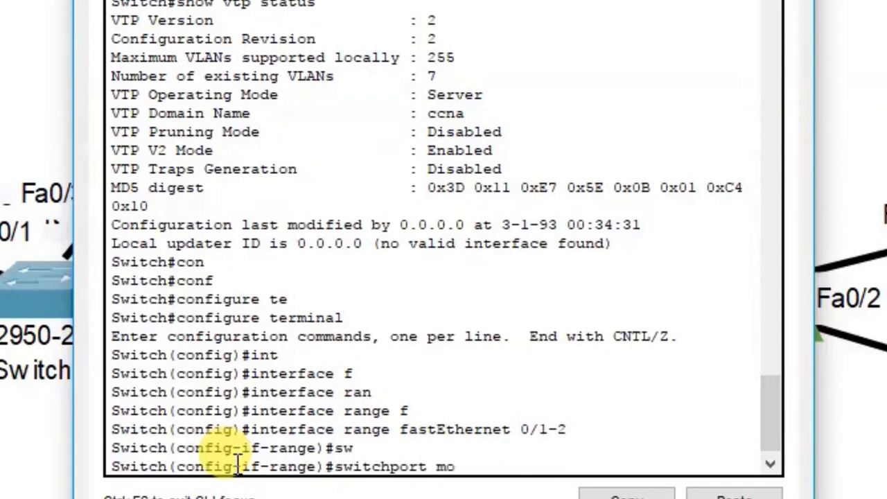
text(mo)
key(Tab)
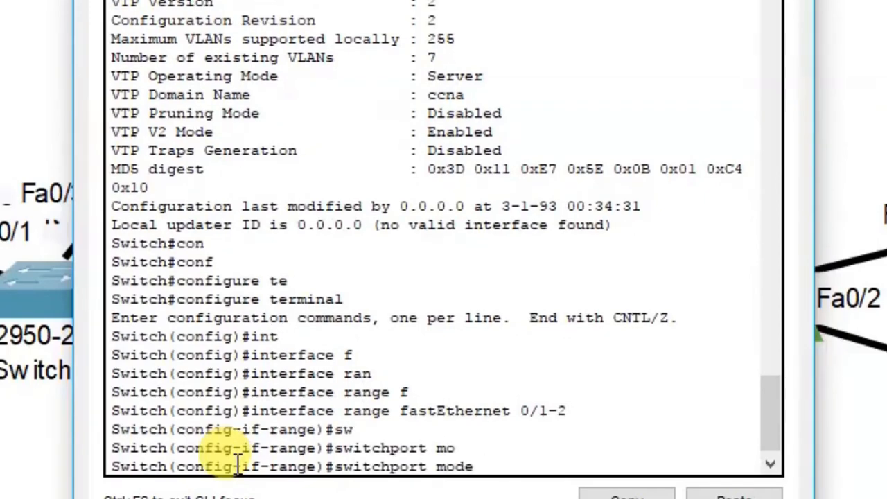
text(tr)
key(Tab)
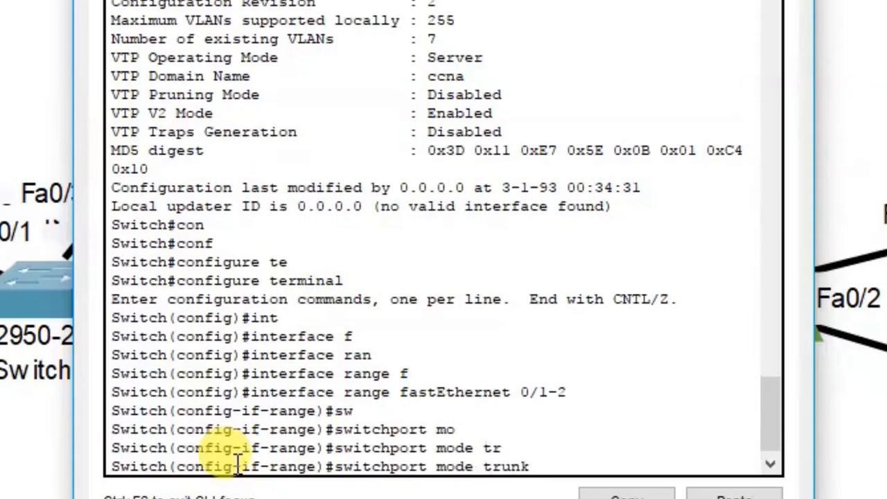
key(Return)
key(Return)
key(Return)
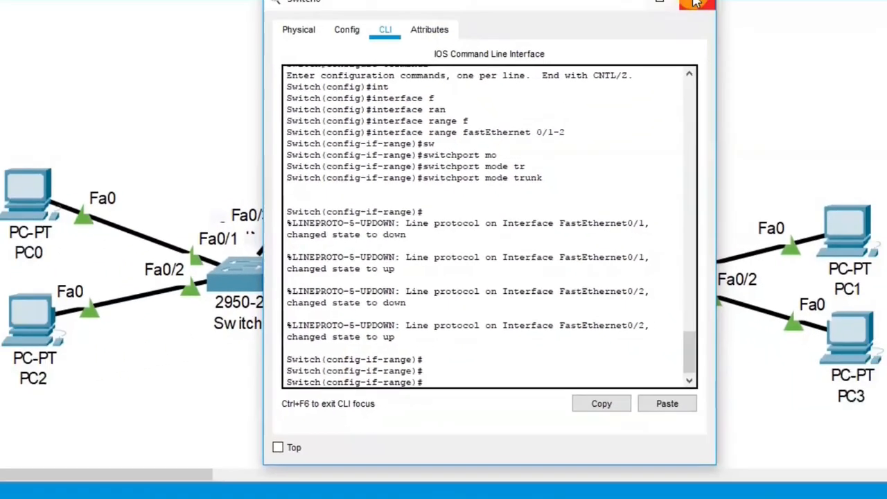
Switch to Switch2's CLI and select interface fastEthernet 0/3
click(695, 4)
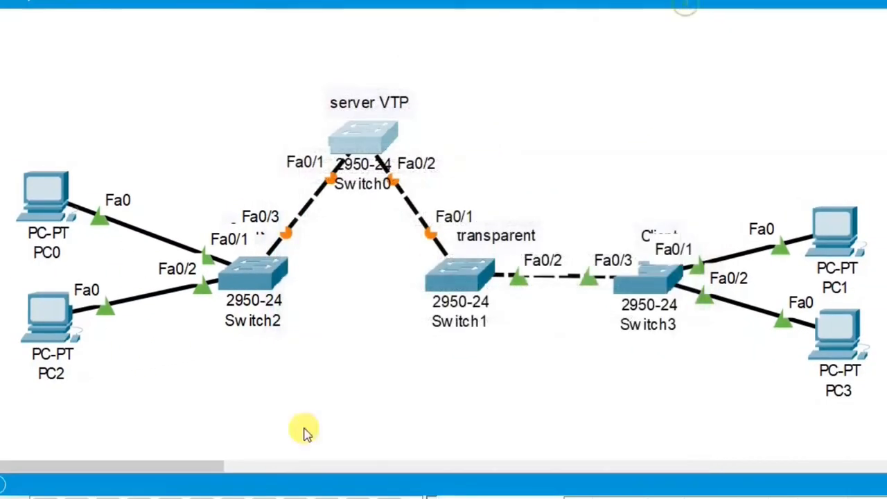
click(243, 275)
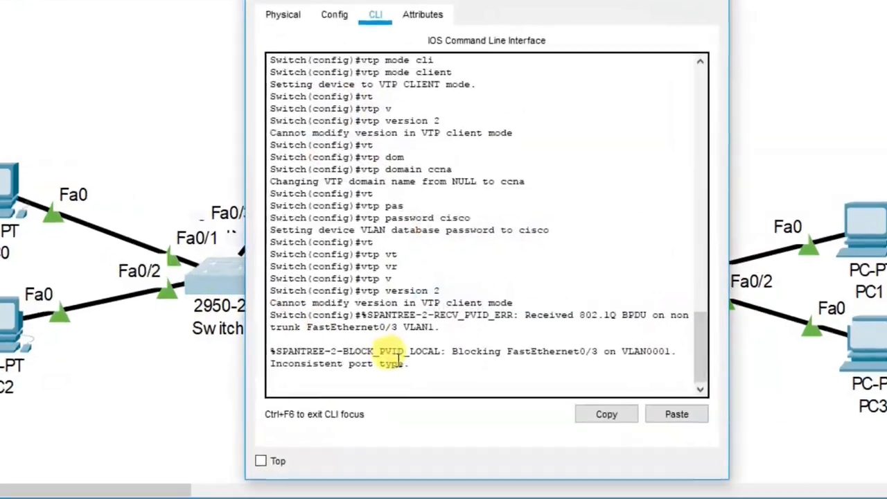
key(Return)
key(Return)
key(Return)
key(Return)
key(Return)
key(Return)
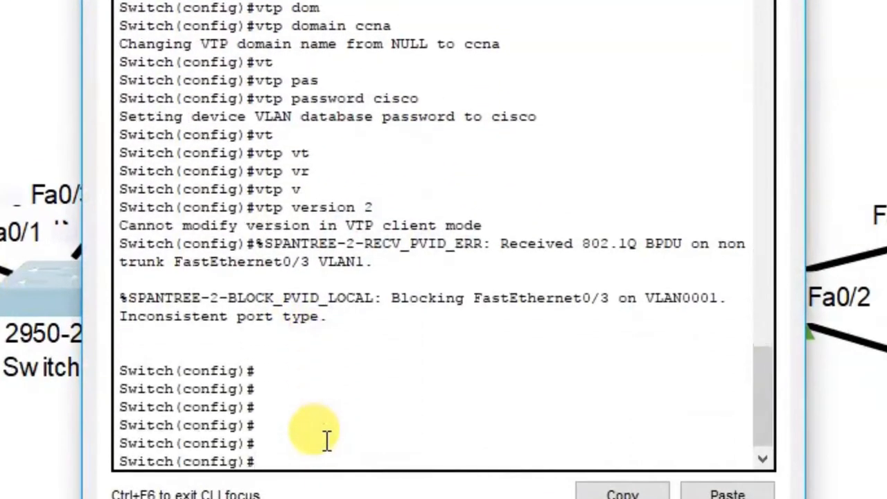
text(int)
key(Tab)
text(f)
key(Tab)
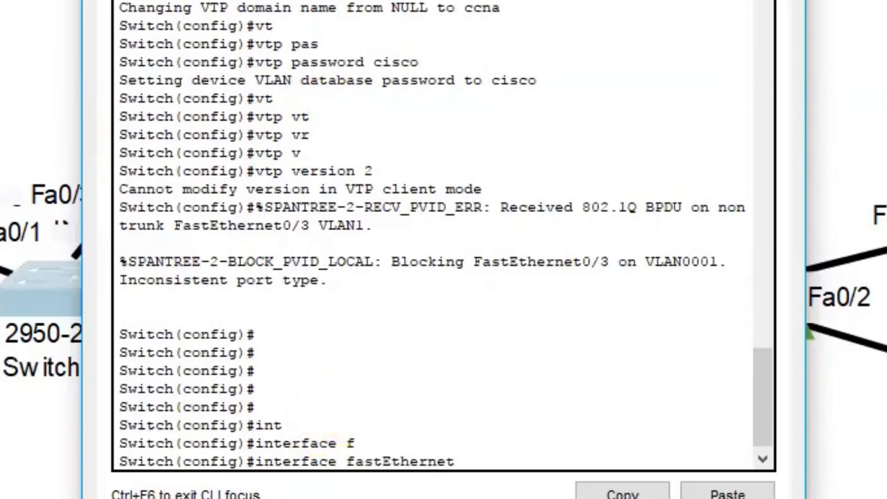
text(0/3)
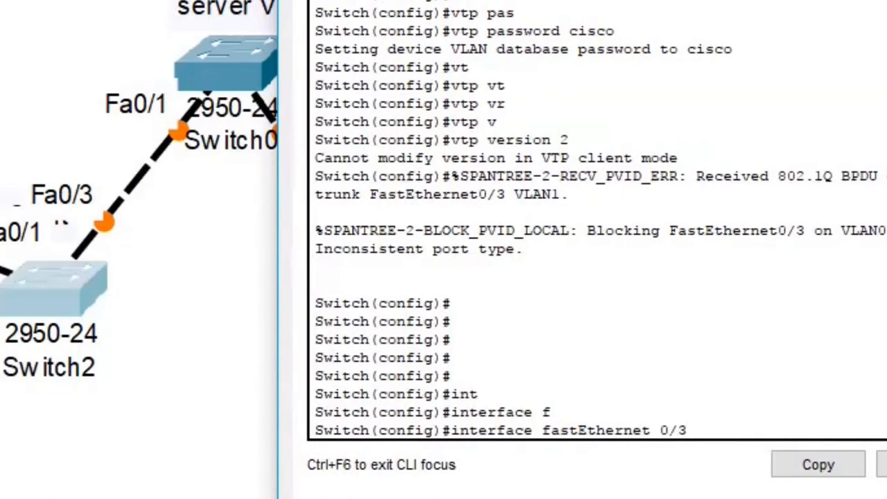
key(Return)
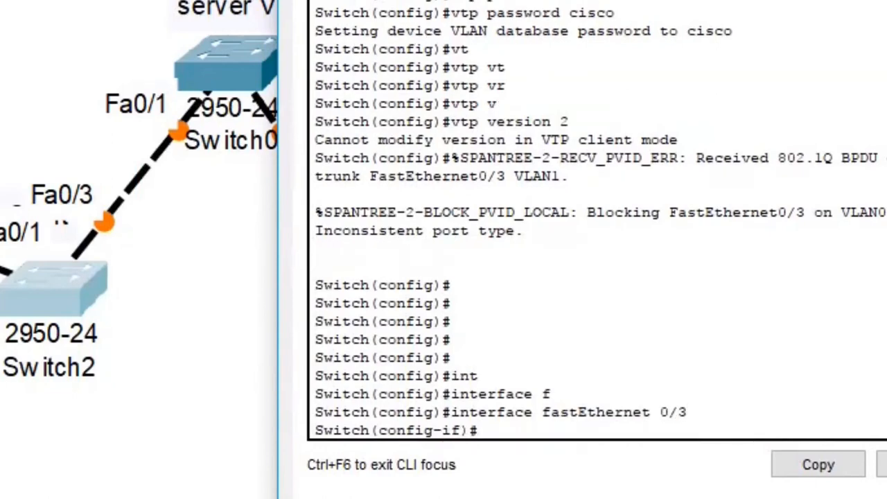
Set Fa0/3 to switchport mode trunk and close Switch2's window
text(sw)
key(Tab)
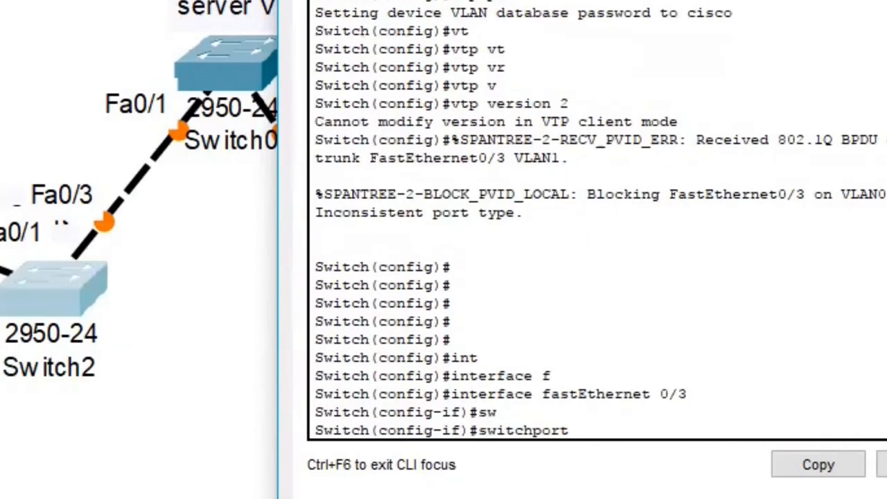
text(mo)
key(Tab)
text(tr)
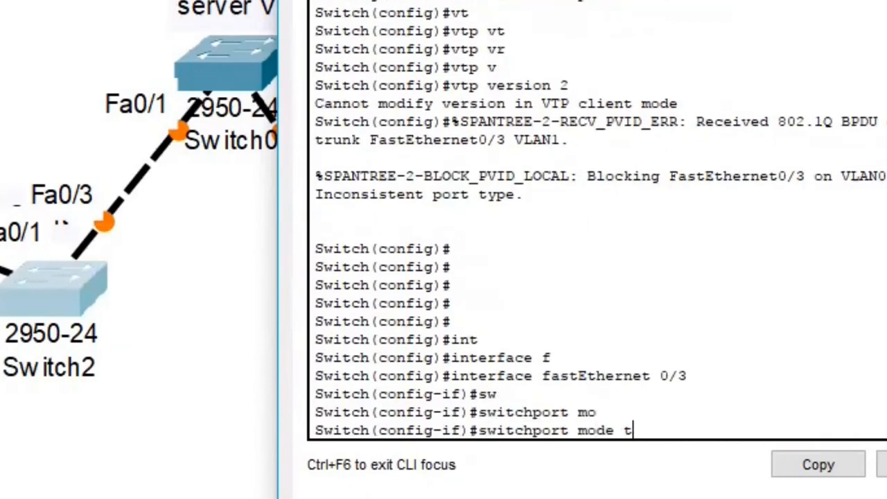
key(Tab)
key(Return)
key(Return)
key(Return)
key(Return)
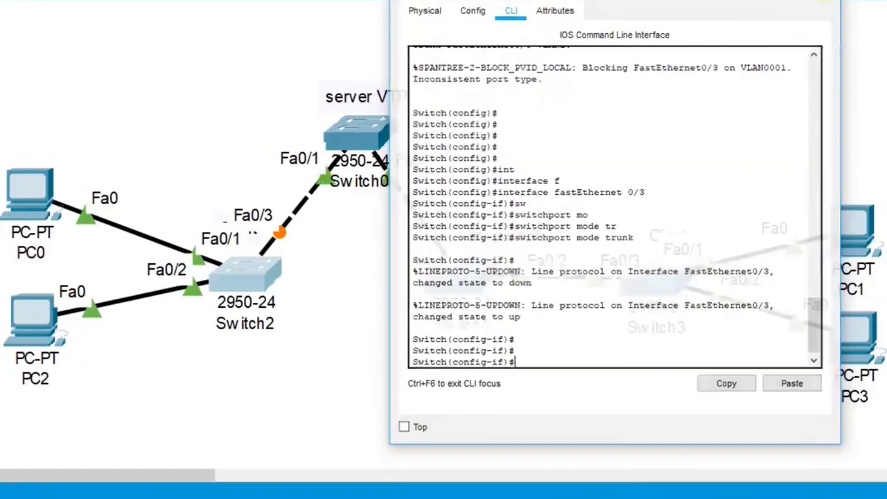
click(815, 6)
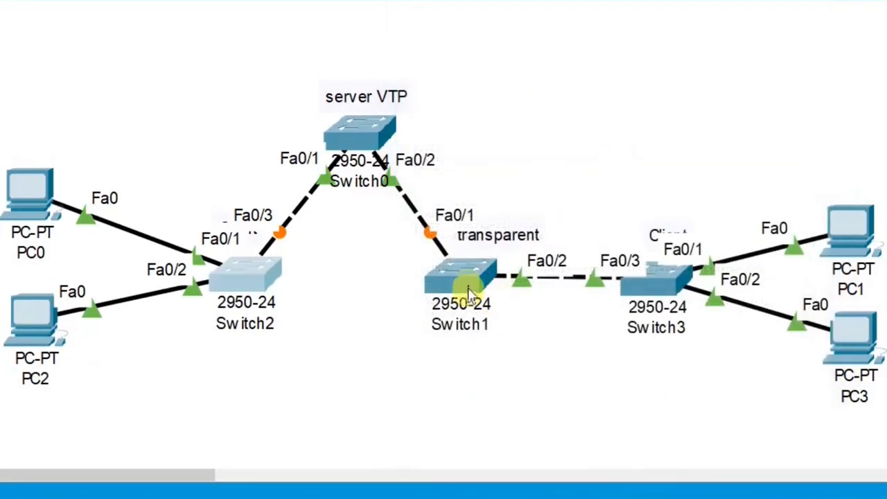
Open Switch1's CLI and enter configuration mode
click(470, 277)
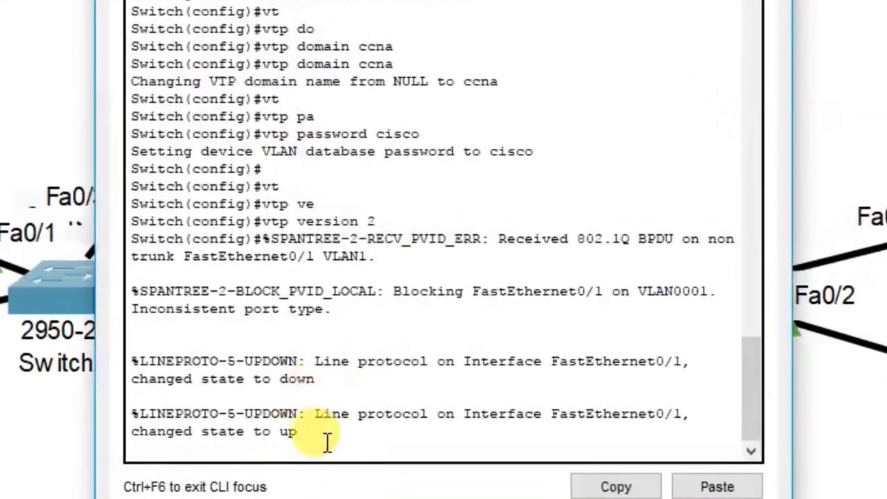
click(420, 376)
key(Return)
key(Return)
key(Return)
key(Return)
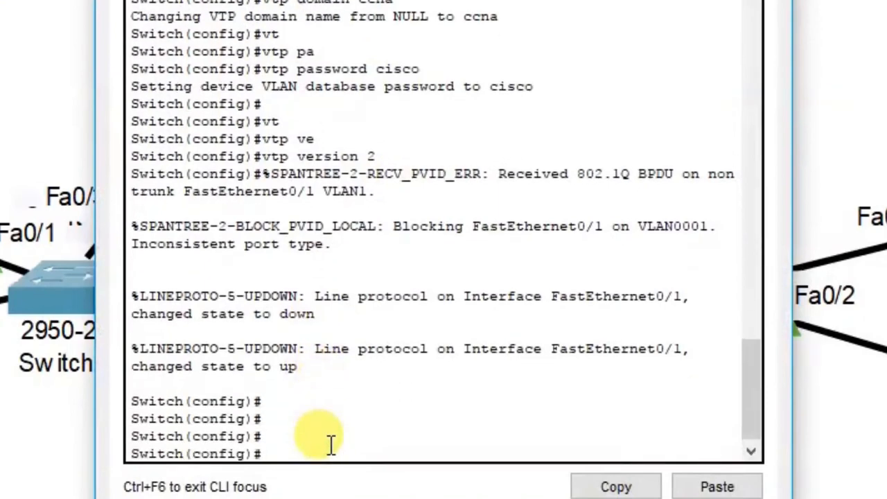
text(con)
key(Return)
Select the interface range FastEthernet 0/1-2 on Switch1
text(int)
key(Tab)
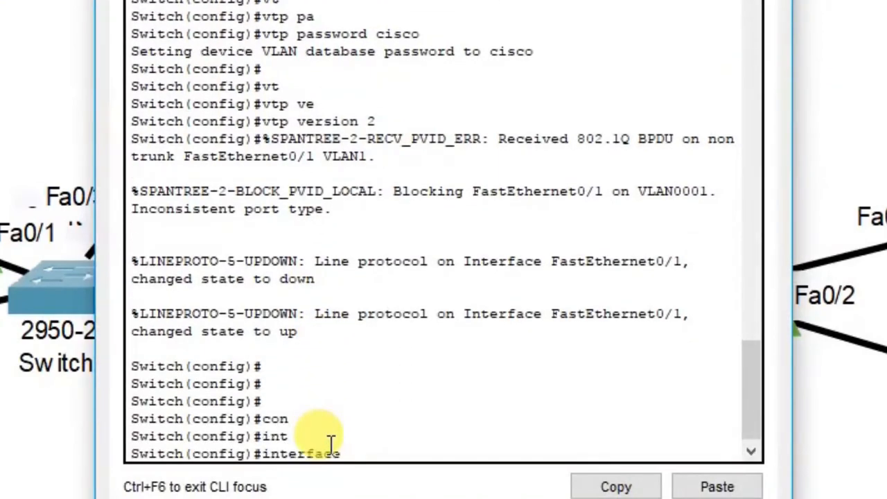
text(f)
key(Tab)
key(BackSpace)
text(ran)
key(Tab)
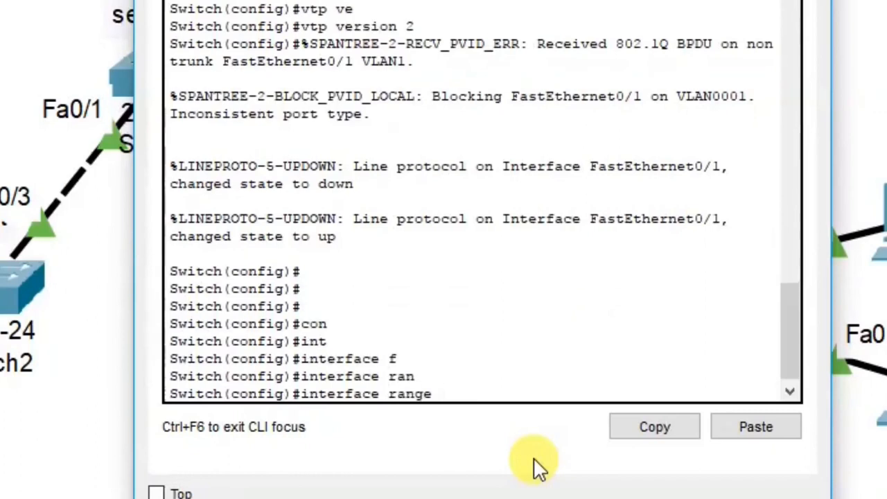
text(f)
key(Tab)
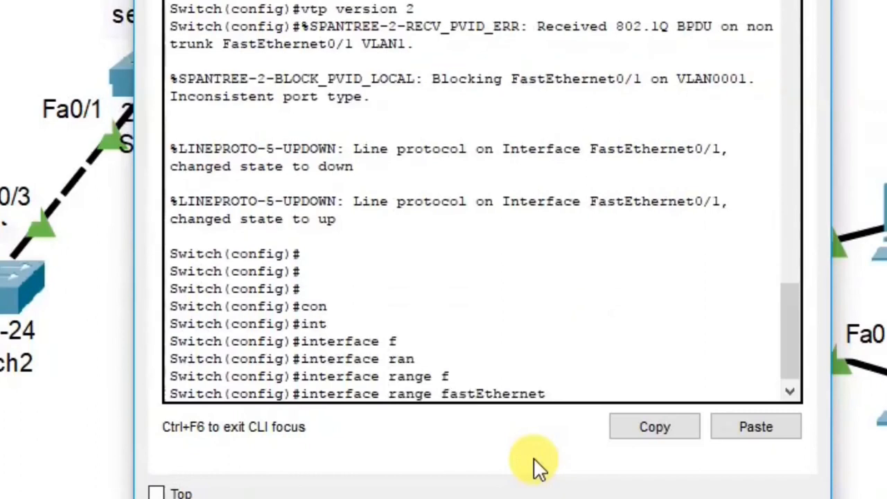
text(0/1-2)
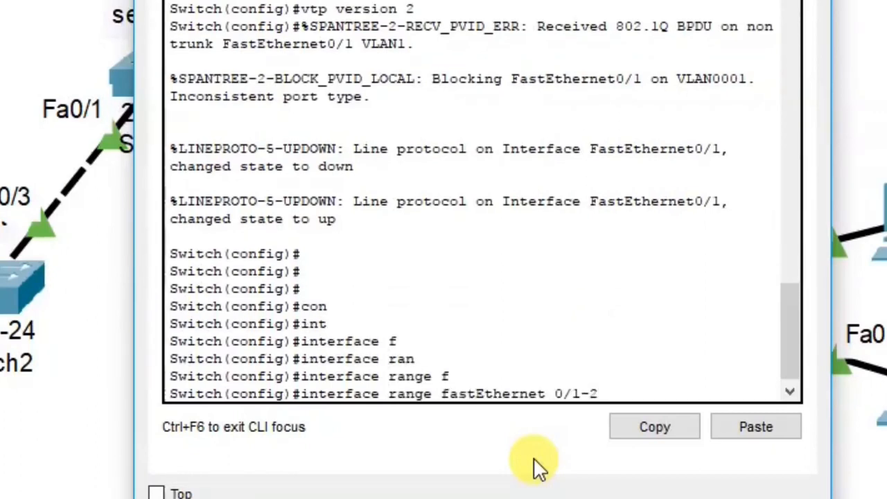
key(Return)
Set FastEthernet 0/1-2 to switchport mode trunk
text(sw)
key(Tab)
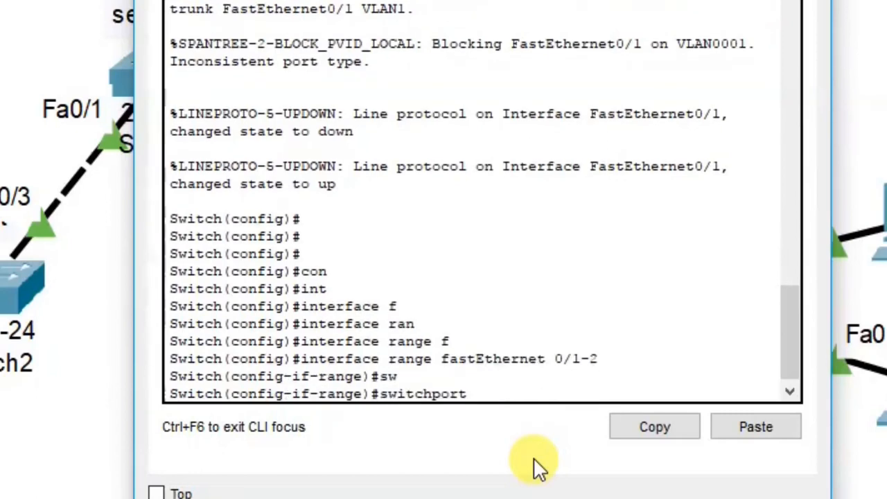
text(MO)
key(Tab)
text(TR)
key(Tab)
key(Return)
key(Return)
key(Return)
key(Return)
key(Return)
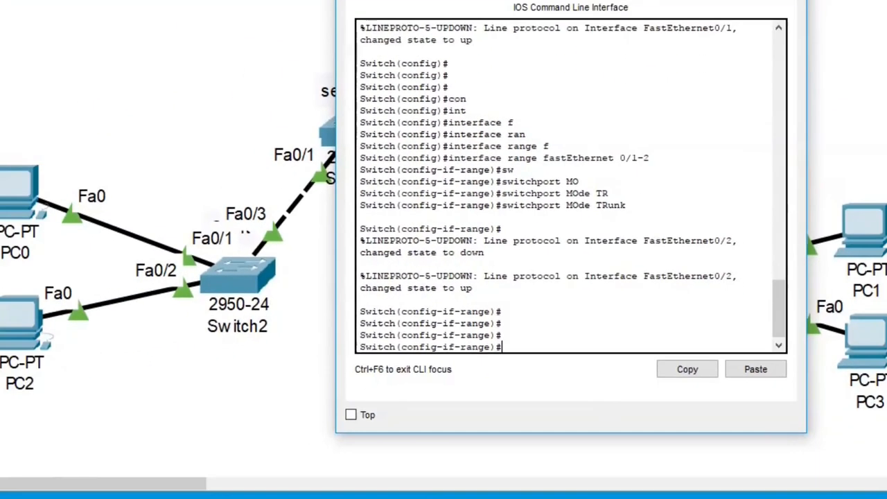
drag(362, 125, 357, 0)
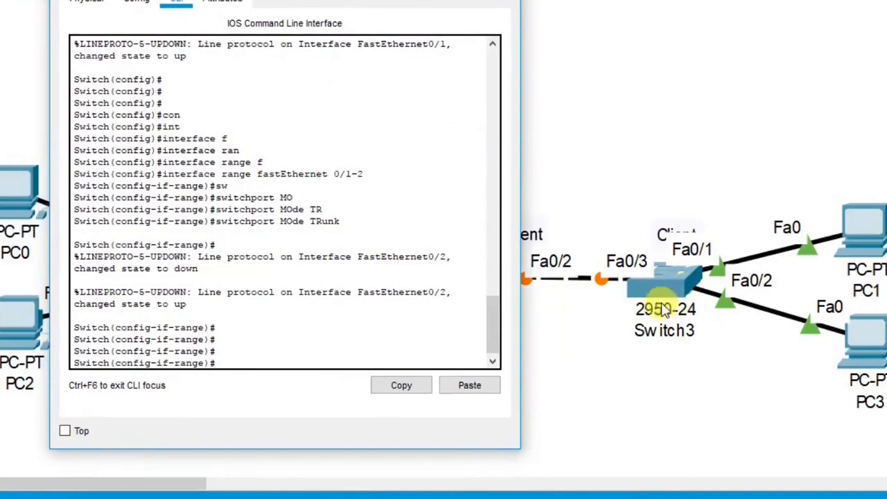
Close Switch1's console and select interface FastEthernet 0/3 on Switch3
click(503, 0)
click(661, 288)
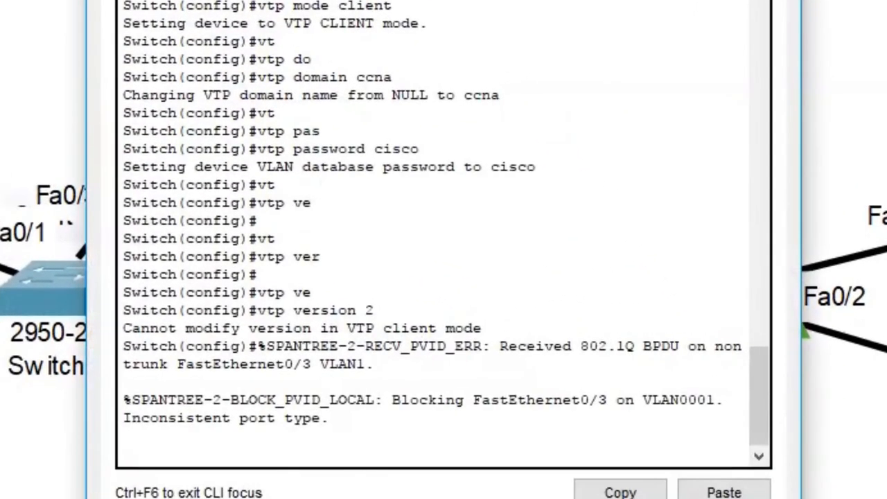
click(340, 453)
key(Return)
key(Return)
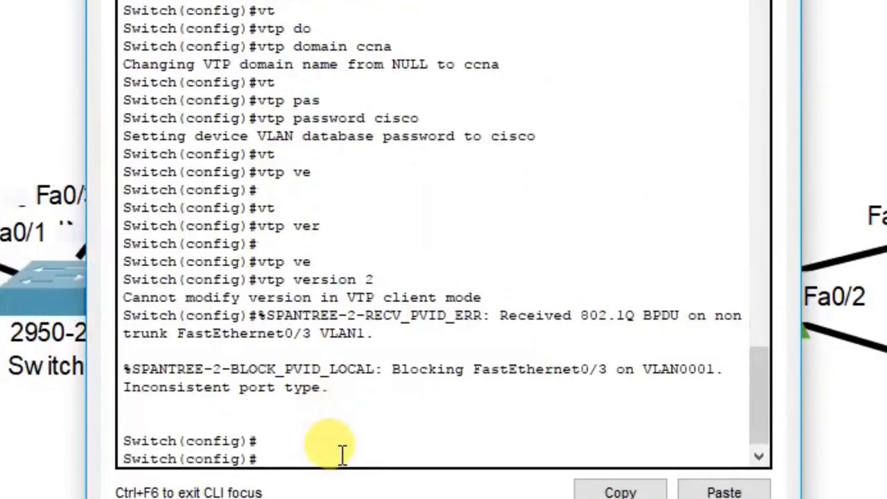
key(Return)
key(Return)
text(INT)
key(Tab)
text(F)
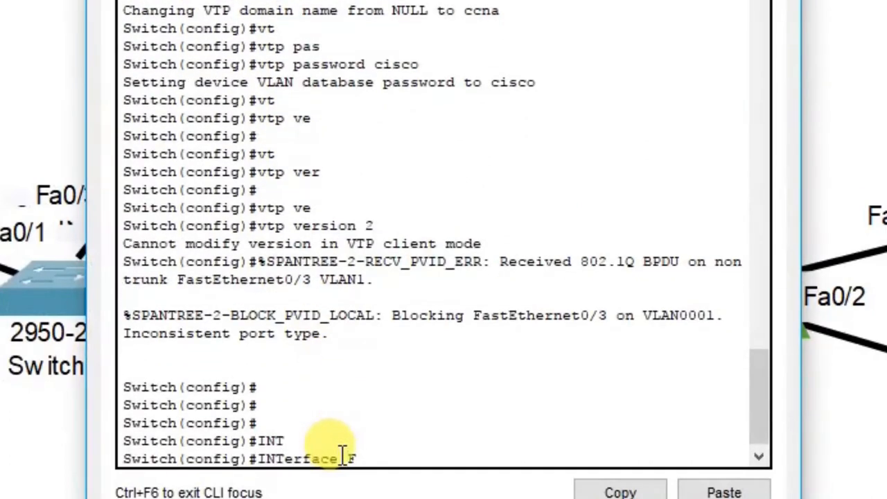
key(Tab)
text(0/)
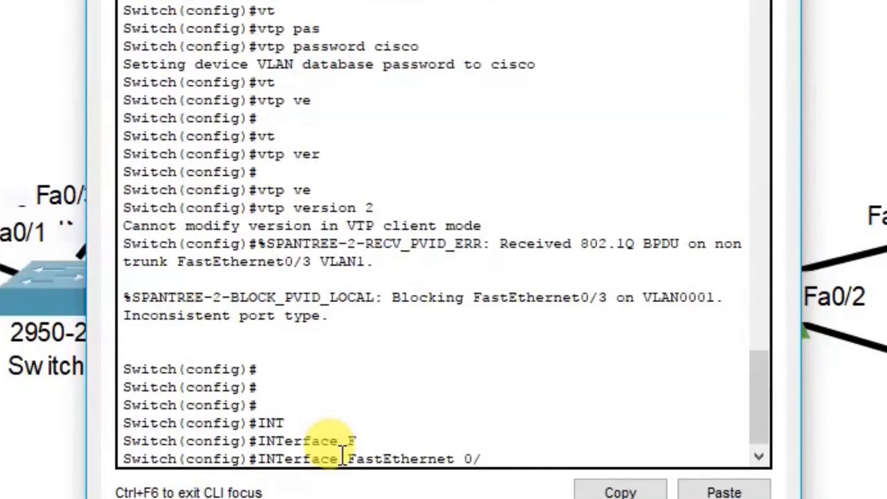
text(3)
key(Return)
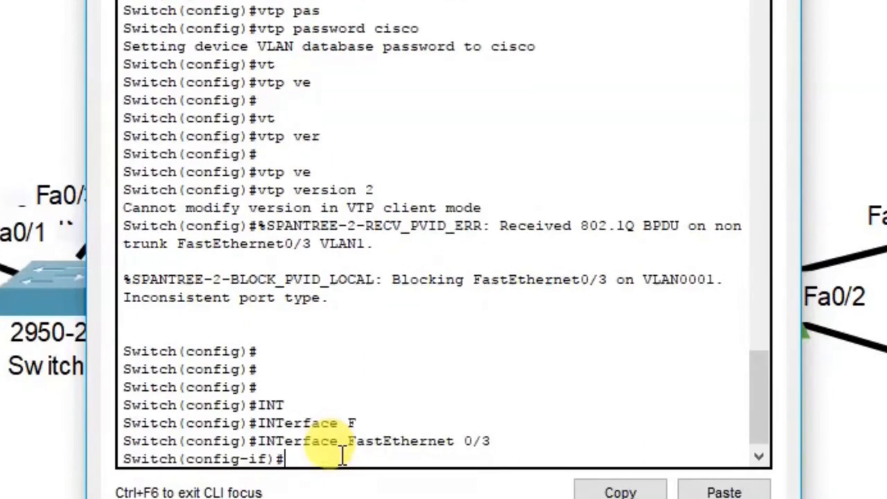
Set Switch3's FastEthernet 0/3 to switchport mode trunk and close the console
text(SW)
key(Tab)
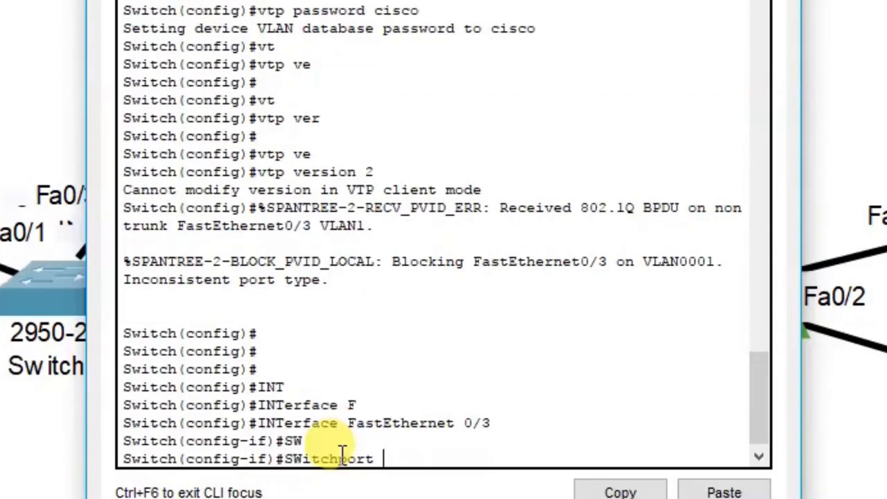
text(MO)
key(Tab)
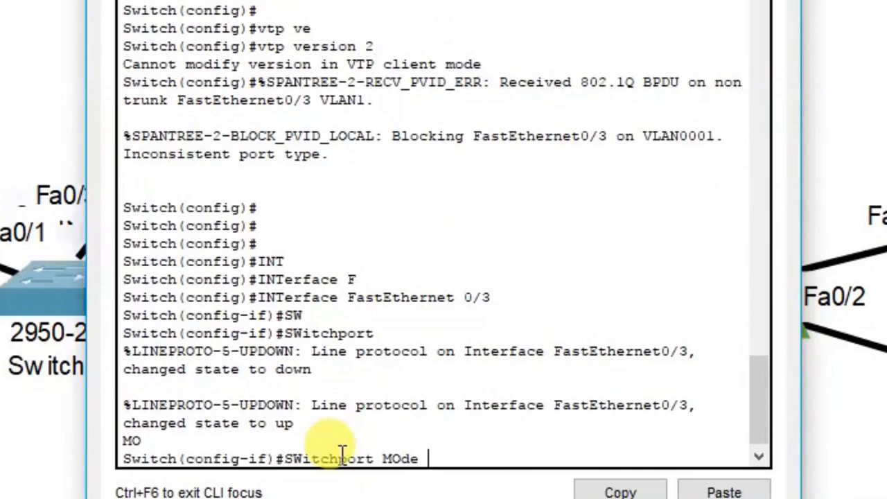
key(Return)
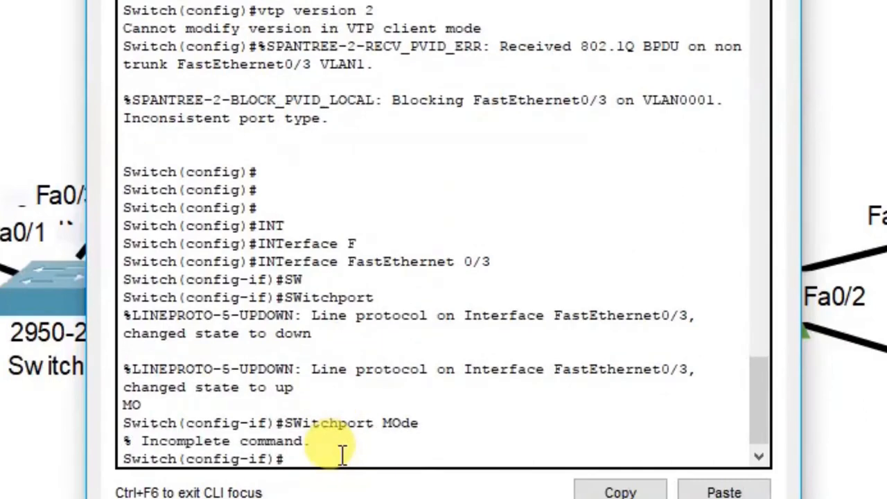
key(Up)
text(TR)
key(Tab)
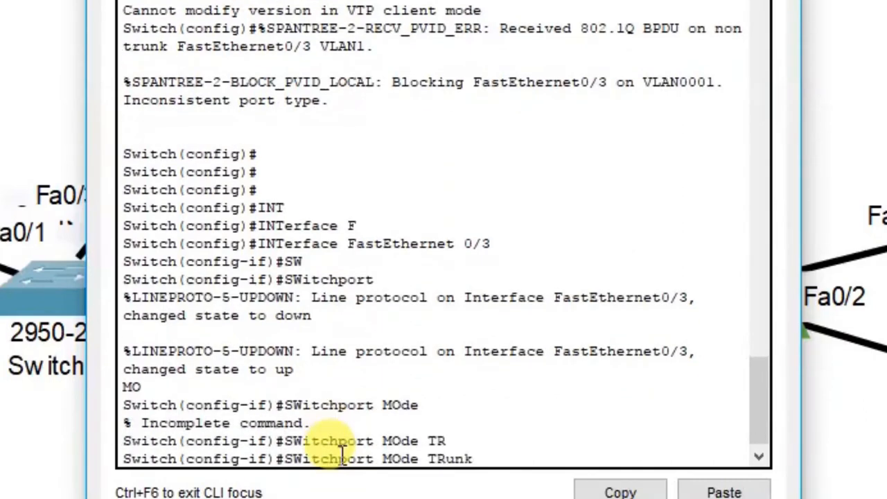
key(Return)
key(Return)
key(Return)
key(Return)
key(Return)
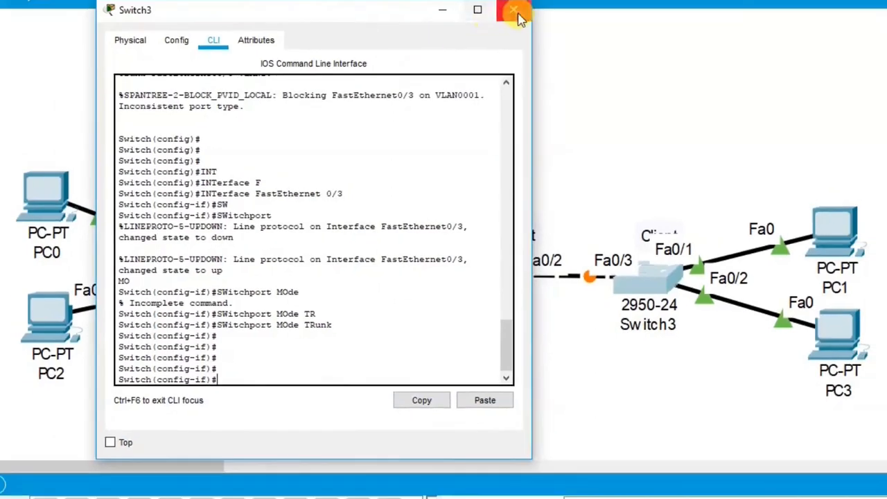
click(515, 14)
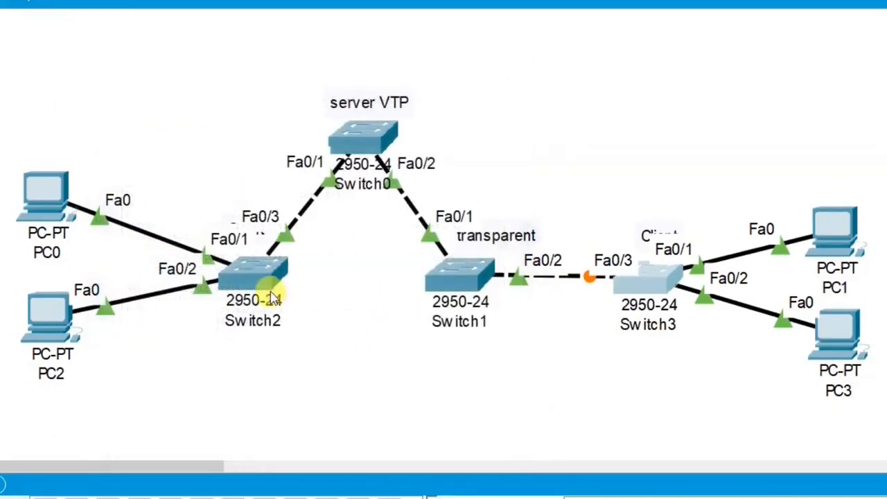
Open Switch2's console and leave configuration mode with end
mouse_move(260, 287)
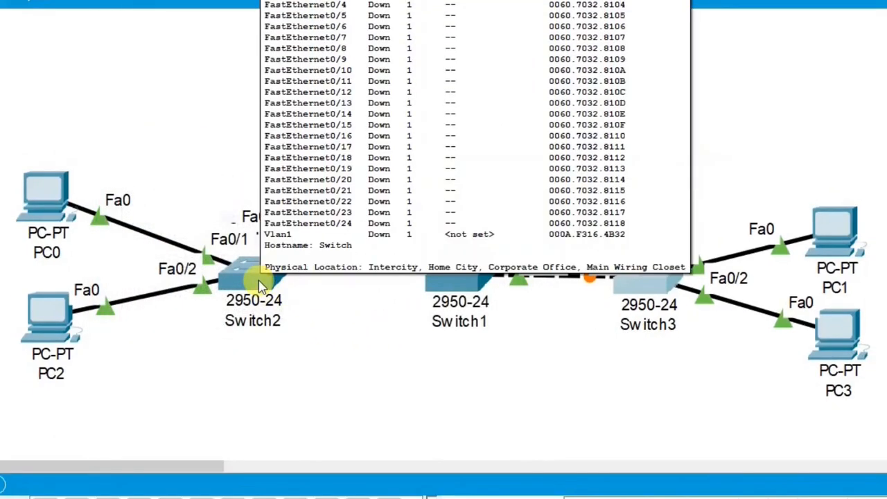
click(261, 287)
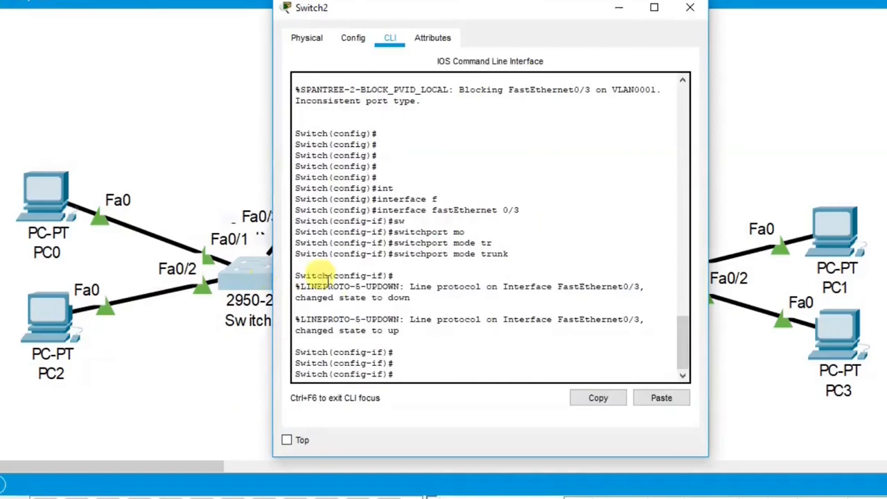
text(END)
key(Return)
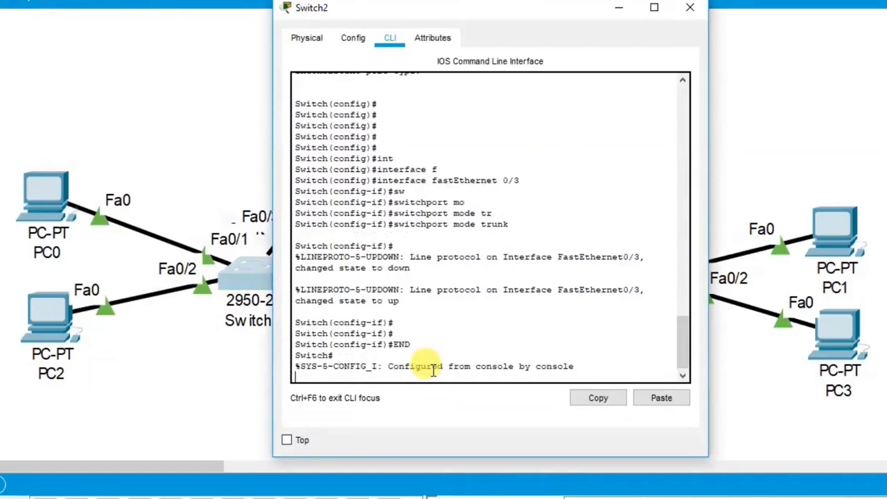
key(Return)
Run show vtp status on Switch2: 7 VLANs, revision 2, domain ccna
text(SH)
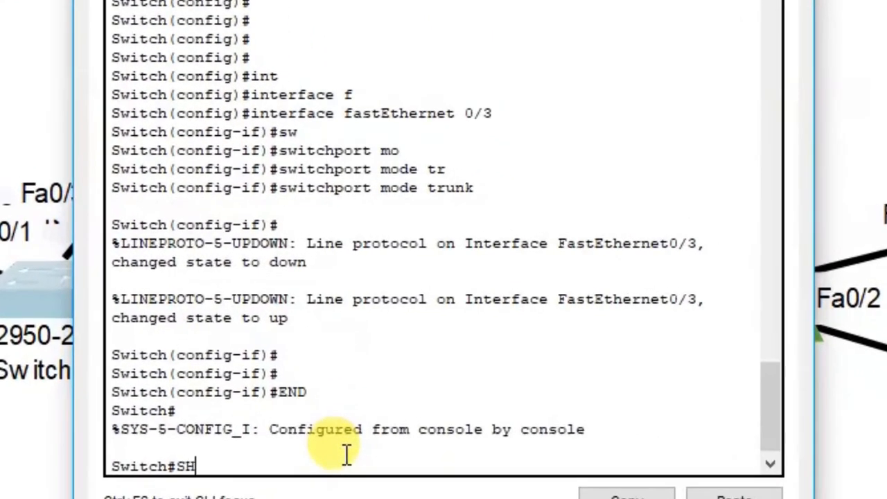
key(Tab)
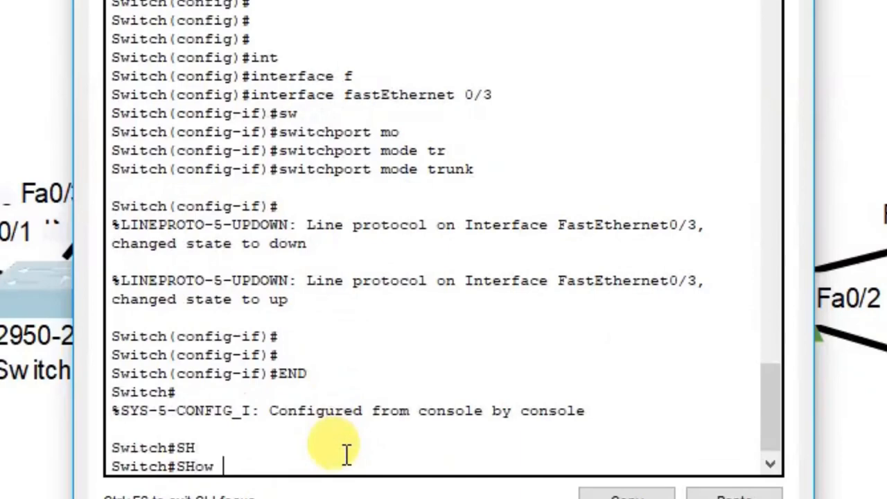
text(VT)
key(Tab)
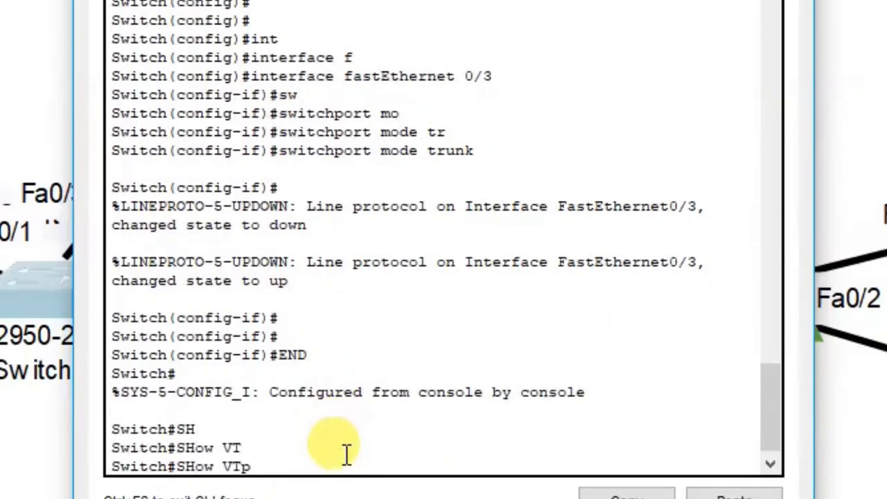
text(ST)
key(Tab)
key(Return)
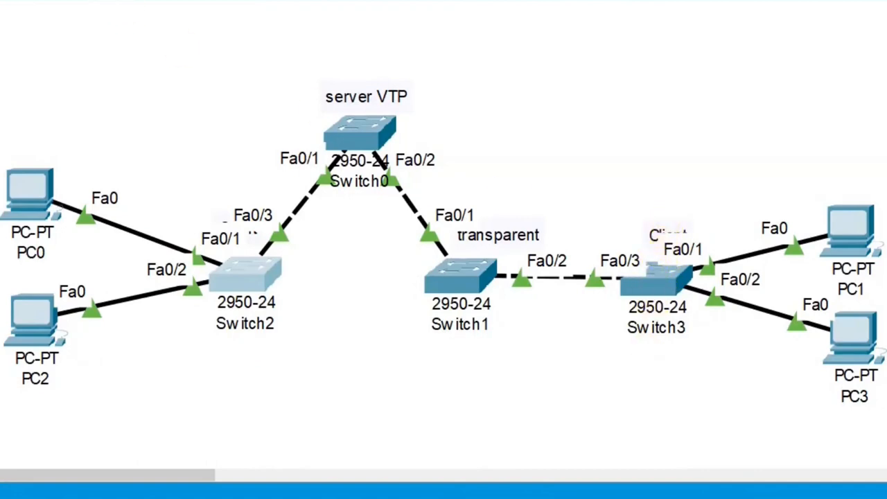
Turn off always showing port labels in Preferences
click(51, 18)
click(76, 31)
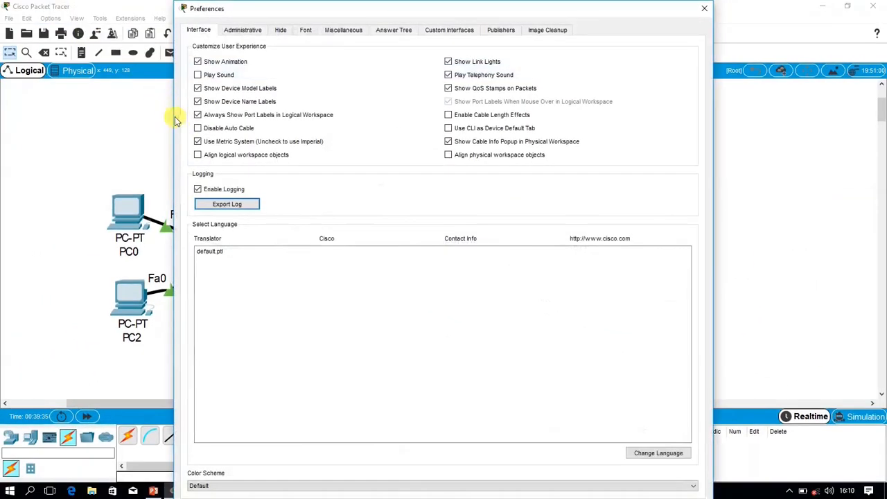
click(197, 115)
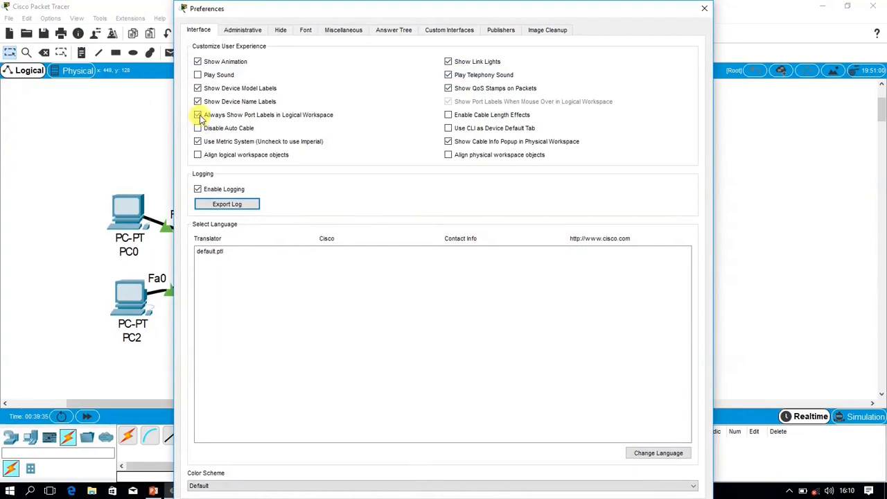
click(705, 7)
Run 'do sh vtp st' on Switch3 to confirm client mode with 7 VLANs, then close it
click(560, 269)
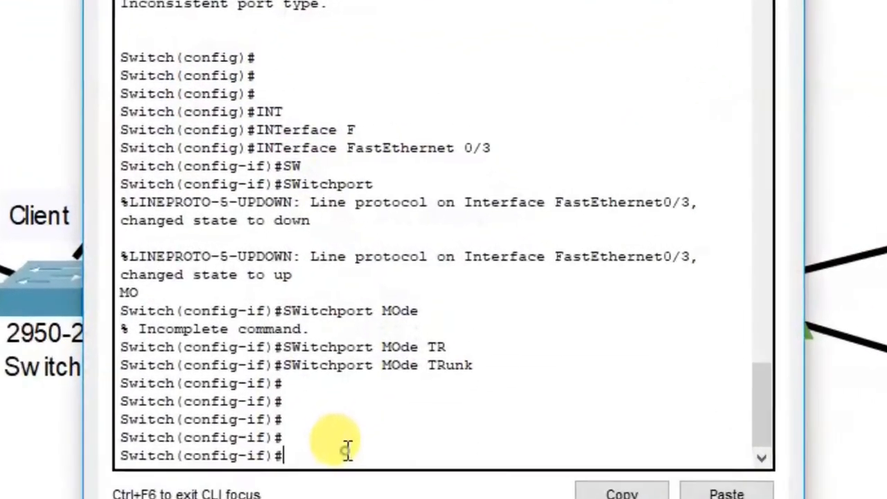
text(e)
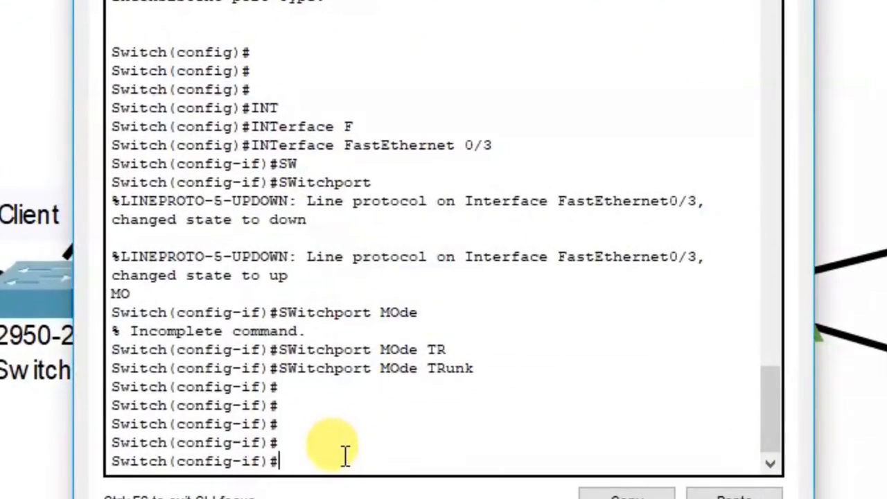
text(do sh vtp st)
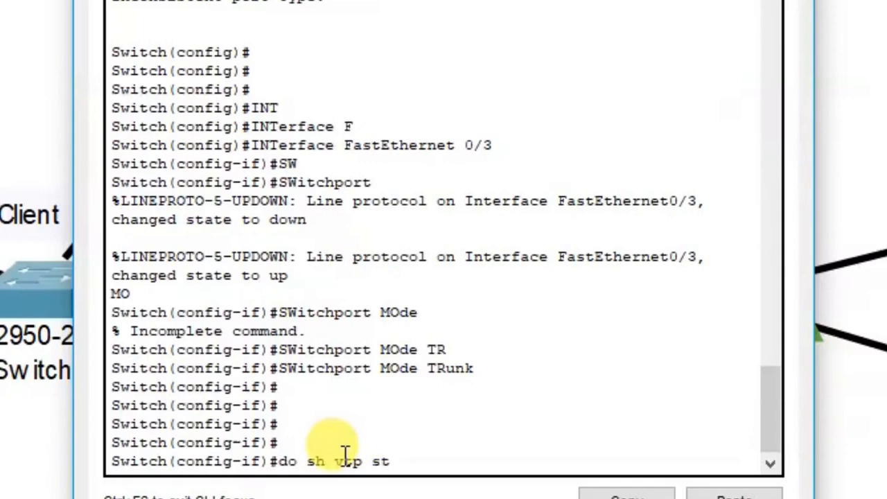
key(Return)
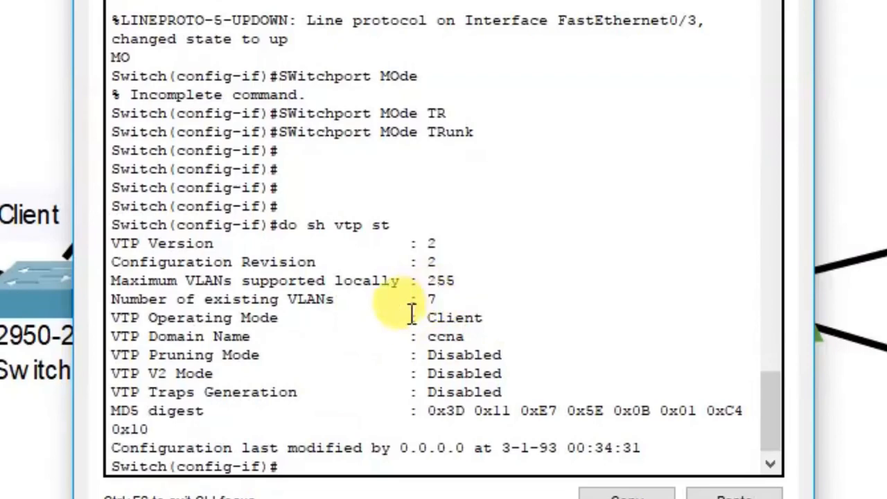
click(794, 2)
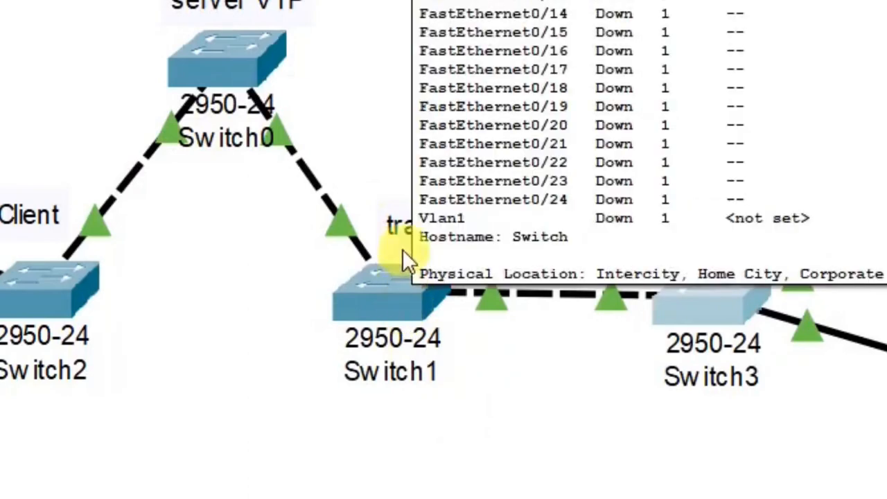
Open Switch1's console and leave configuration mode with end
click(402, 305)
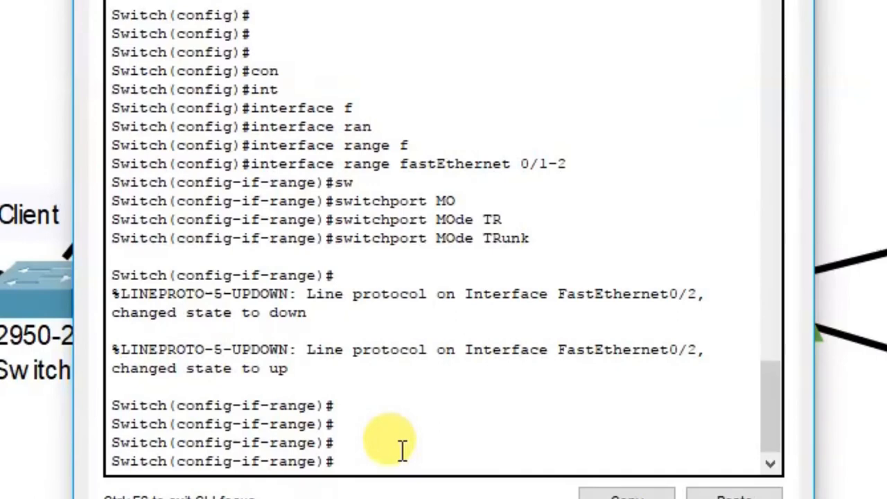
text(end)
key(Return)
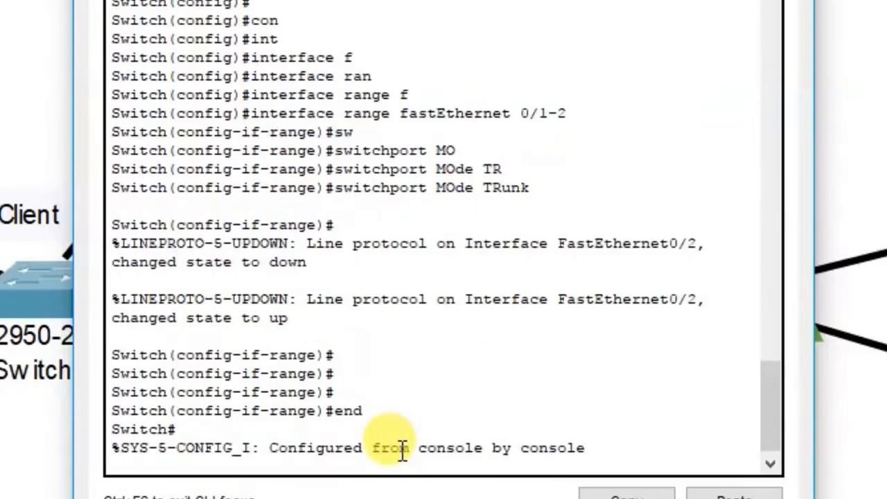
key(Return)
Run show vtp status on Switch1: transparent, revision 0, 5 VLANs, domain ccna
text(show v)
key(Tab)
text(vt)
key(Tab)
text(st)
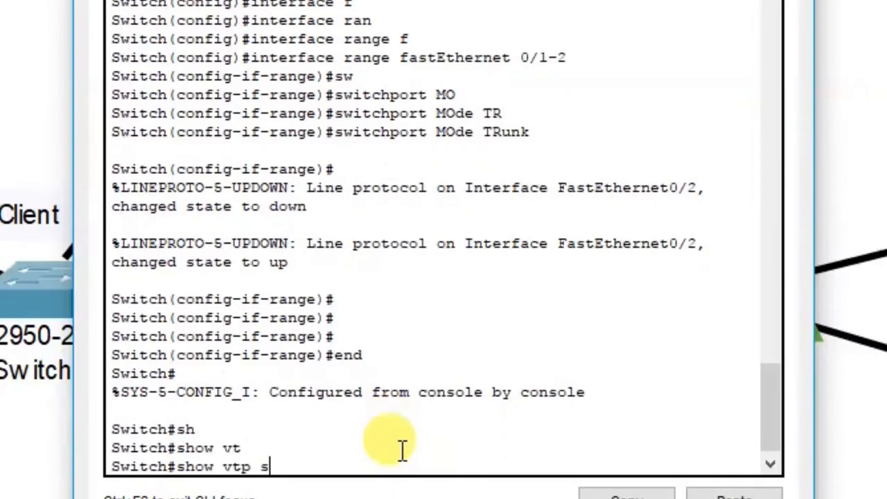
key(Tab)
key(Return)
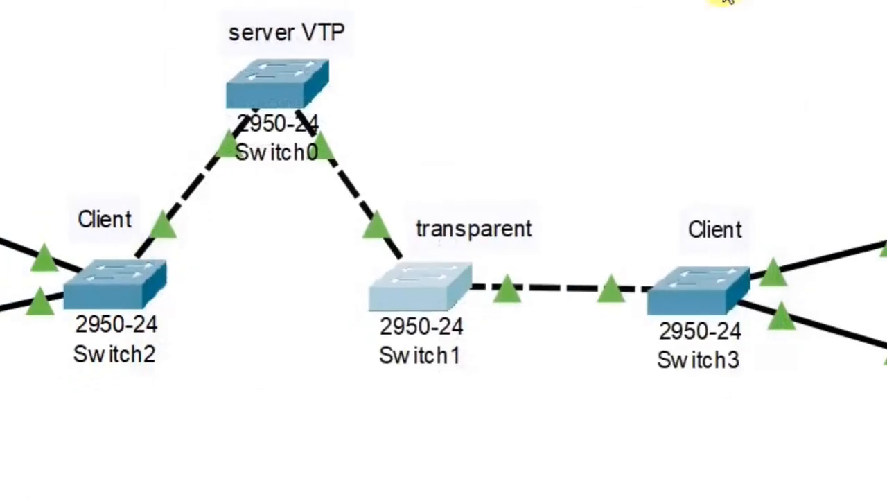
Check Switch2's and Switch3's port info, then open Switch2's command line
mouse_move(262, 286)
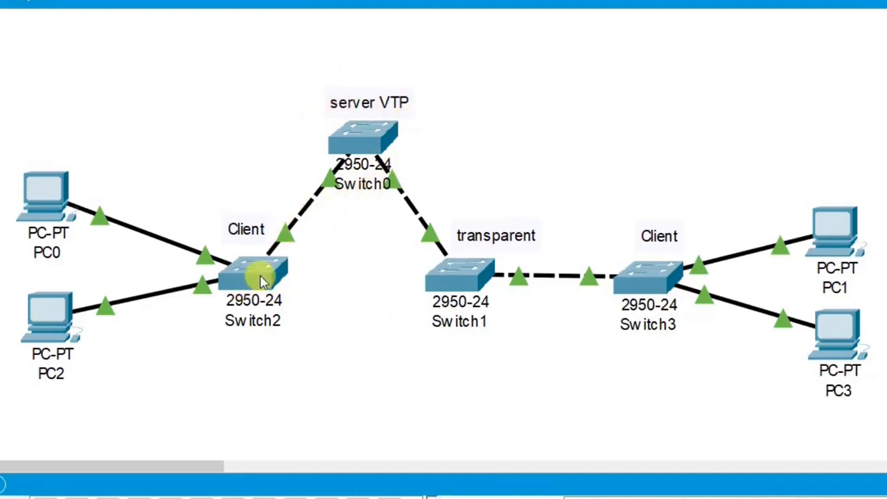
mouse_move(270, 269)
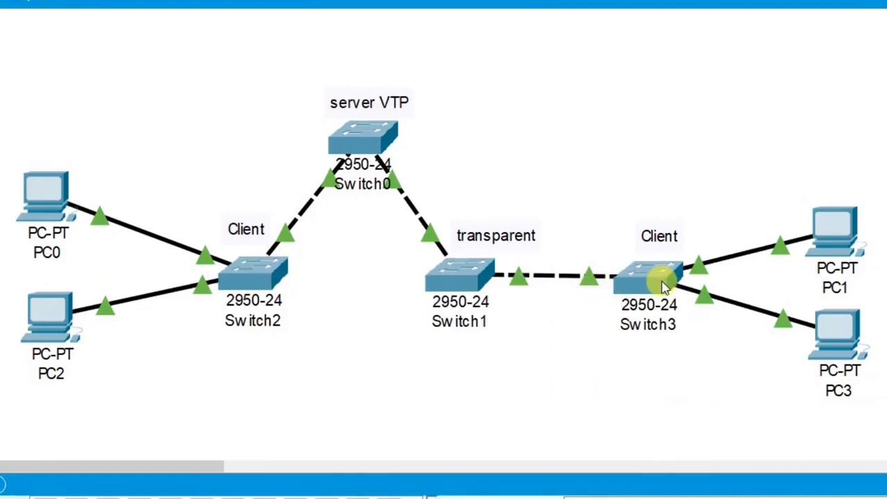
mouse_move(665, 284)
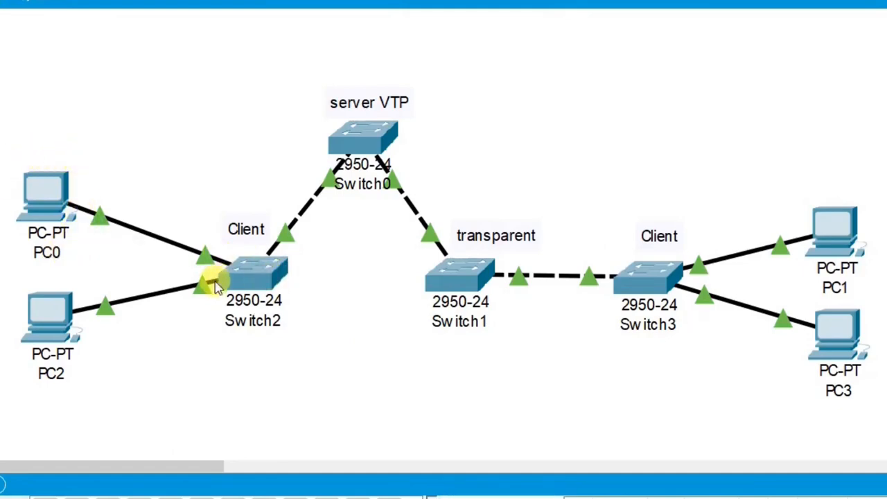
click(257, 280)
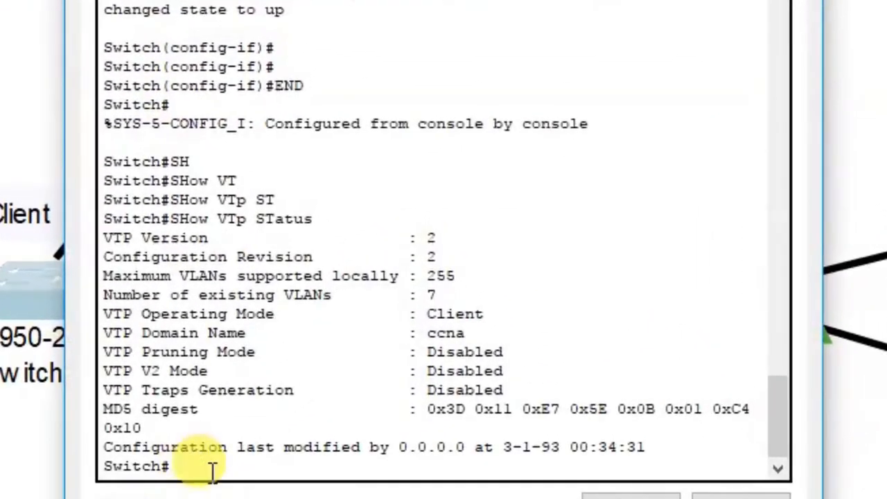
Enter configure terminal on Switch2 and select interface FastEthernet 0/1
text(con)
key(Tab)
text(f)
key(Tab)
text(ter)
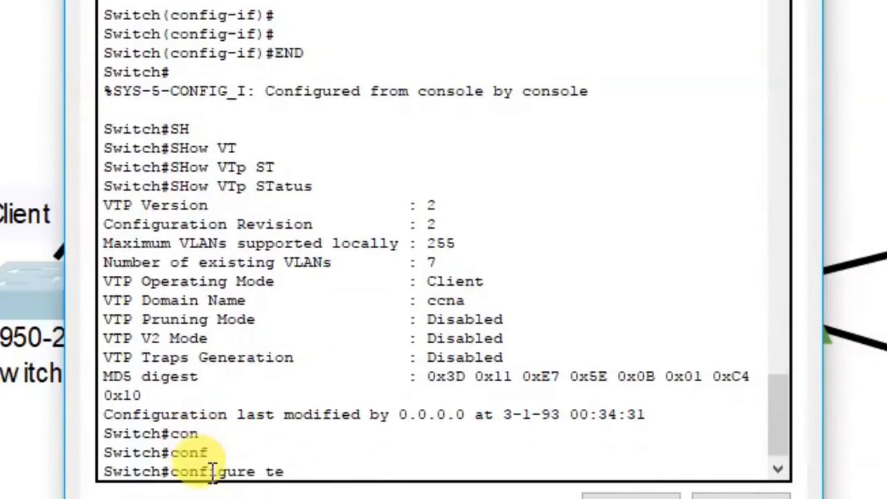
key(Tab)
key(Return)
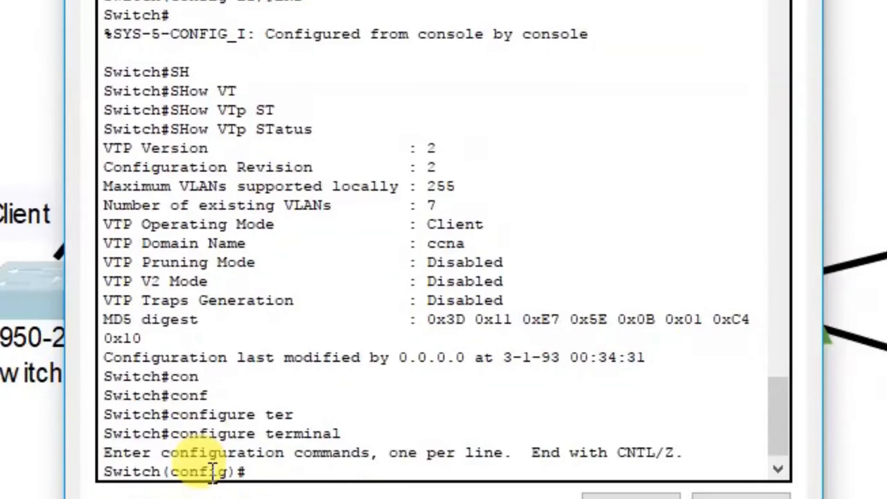
text(int)
key(Tab)
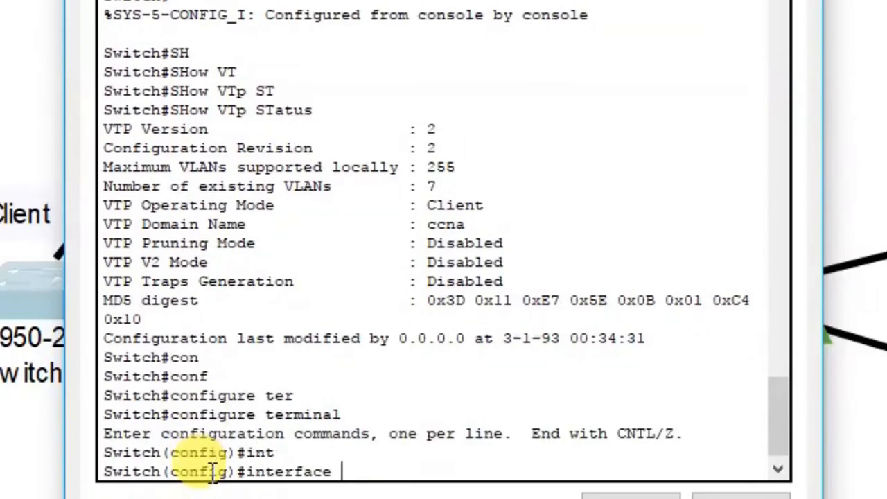
text(f)
key(Tab)
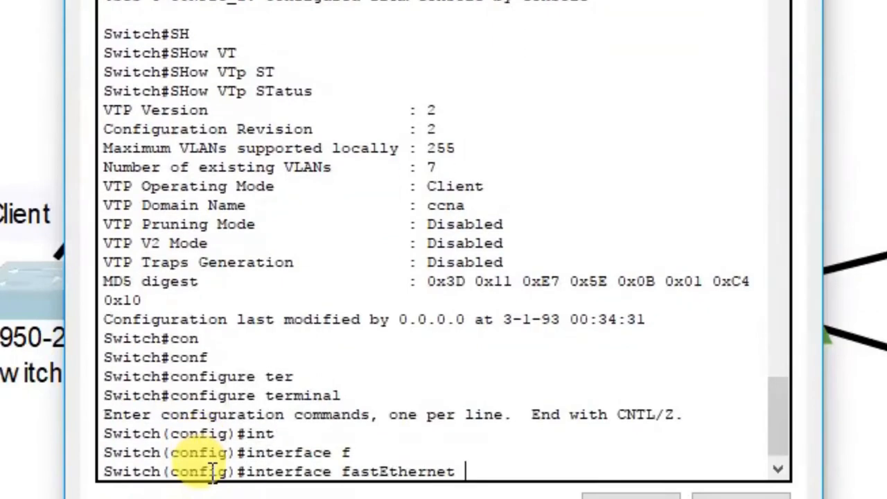
text(0/1)
key(Return)
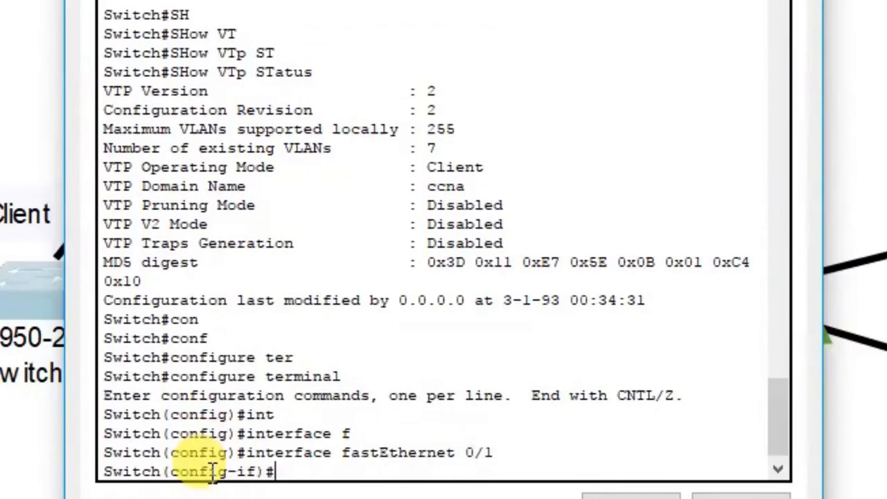
Make FastEthernet 0/1 an access port in VLAN 10
text(s)
key(Tab)
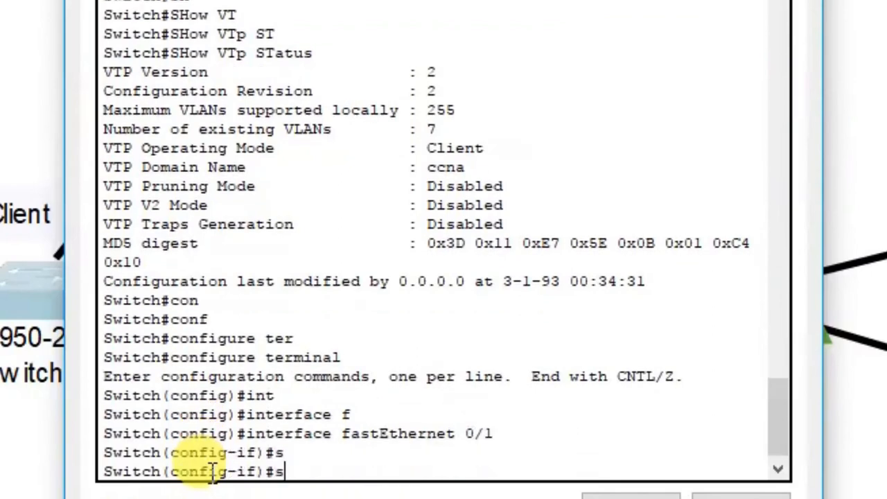
text(w)
key(Tab)
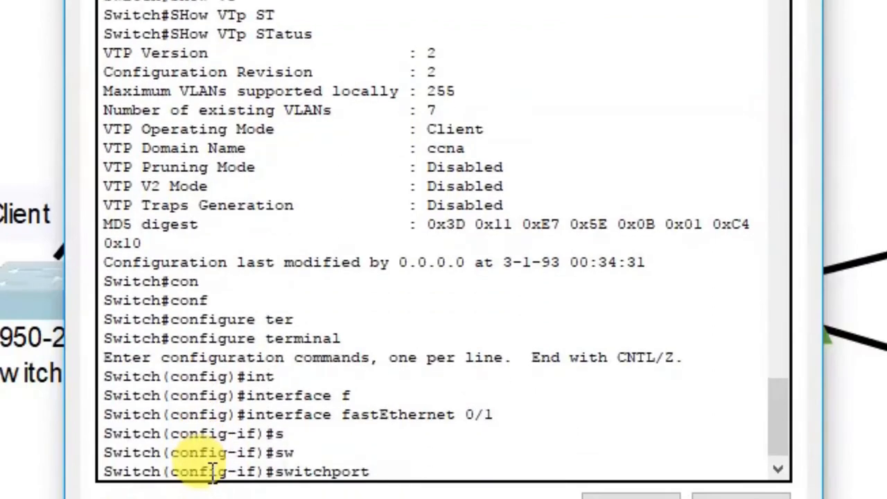
text(mo)
key(Tab)
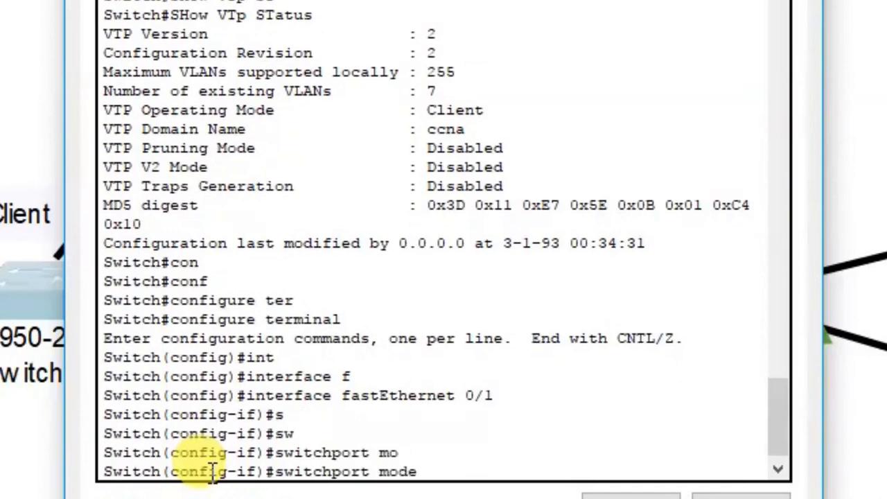
text(as)
key(BackSpace)
text(c)
key(Tab)
key(Return)
text(s)
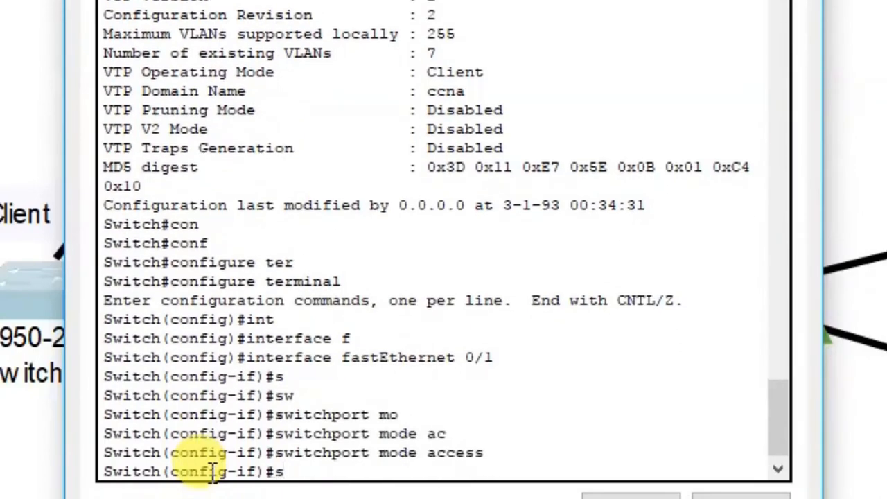
text(witchport a)
key(Tab)
text(a)
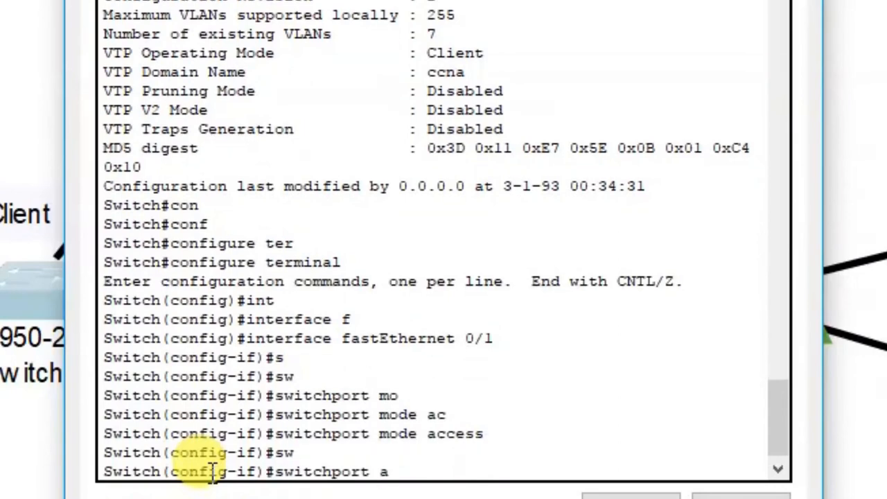
text(c)
key(Tab)
text(v)
key(Tab)
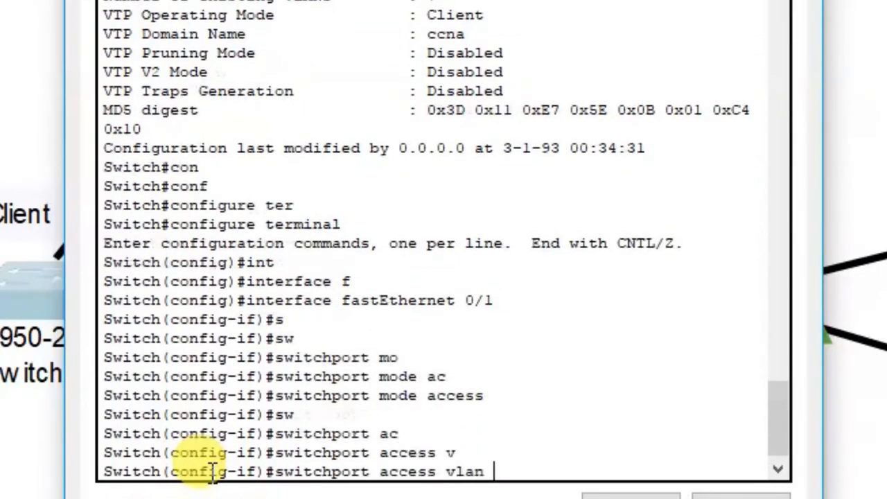
text(10)
key(Return)
Make FastEthernet 0/2 an access port in VLAN 20 using command history
key(Up)
key(Up)
key(Up)
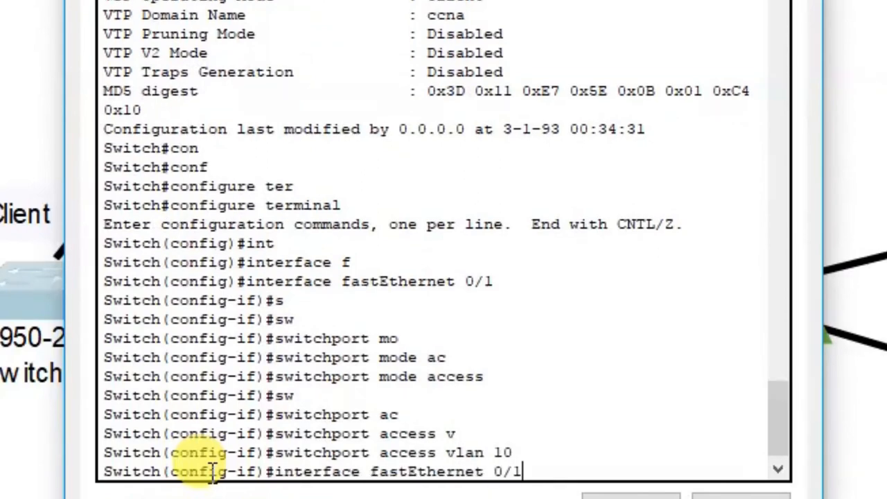
key(BackSpace)
text(2)
key(Return)
key(Up)
key(Up)
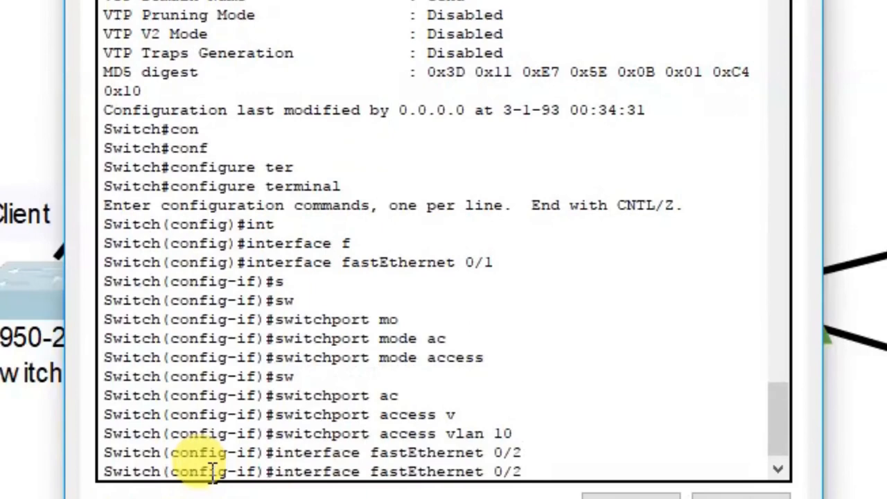
key(Up)
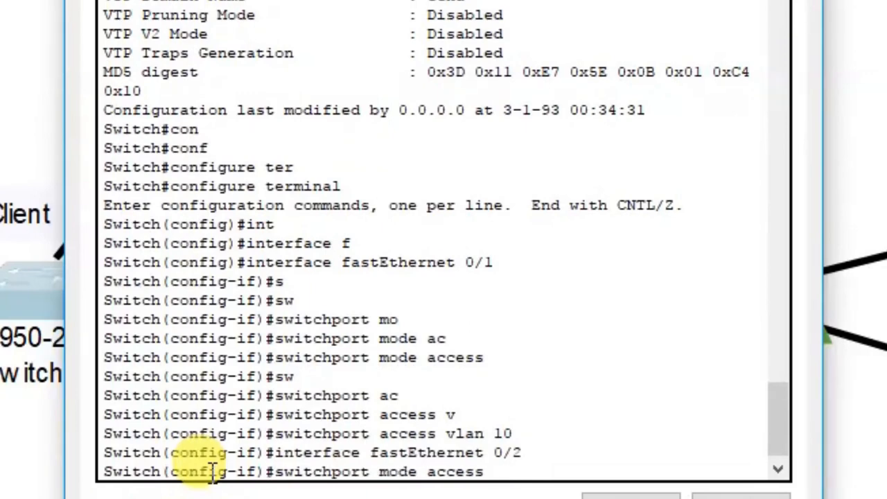
key(Return)
key(Up)
key(Up)
key(Up)
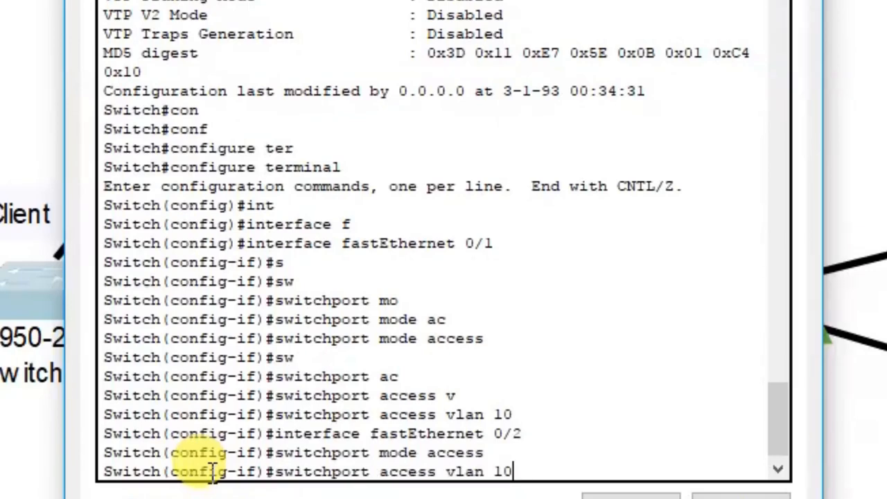
key(BackSpace)
key(BackSpace)
text(20)
key(Return)
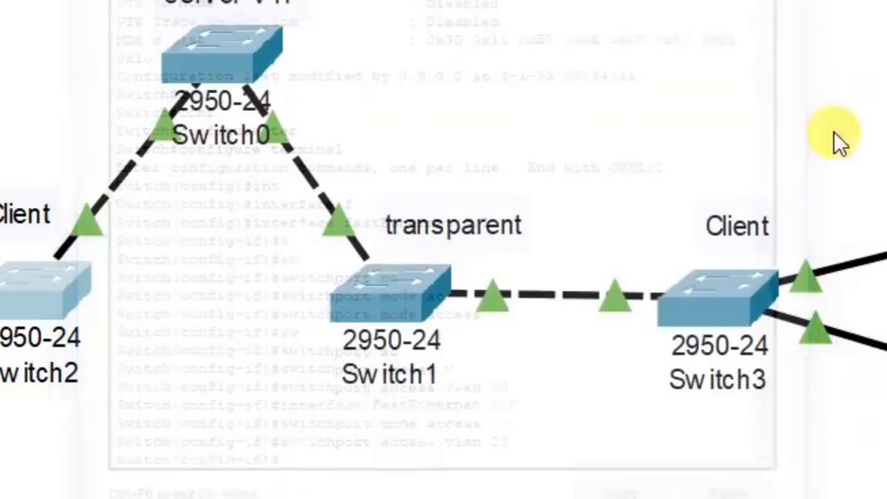
In Switch3's CLI, exit interface mode and enter interface FastEthernet 0/1
click(732, 305)
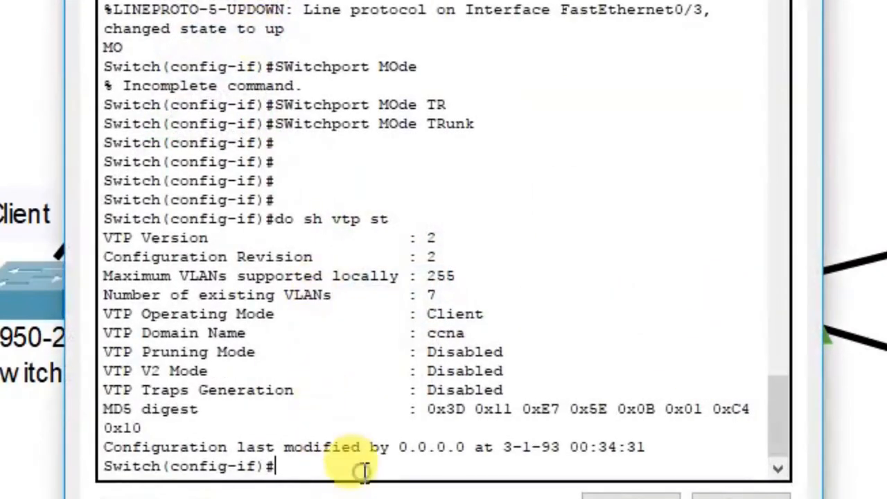
key(Return)
key(Return)
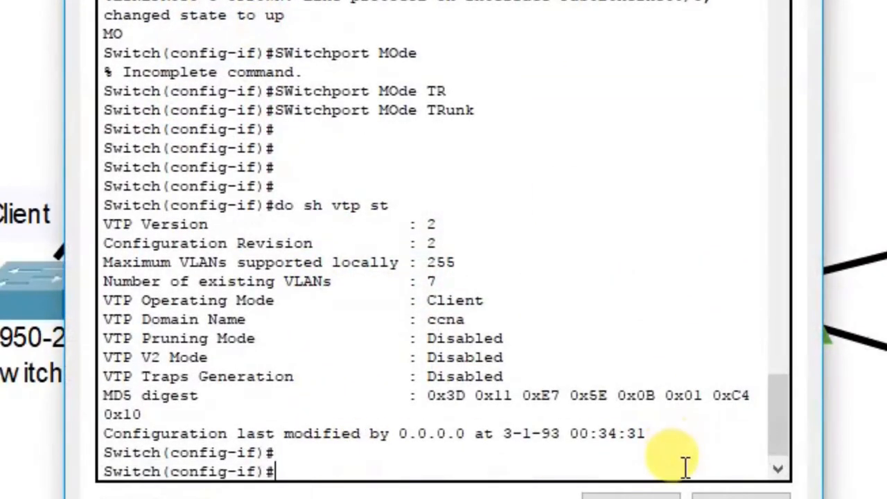
text(exit)
key(Return)
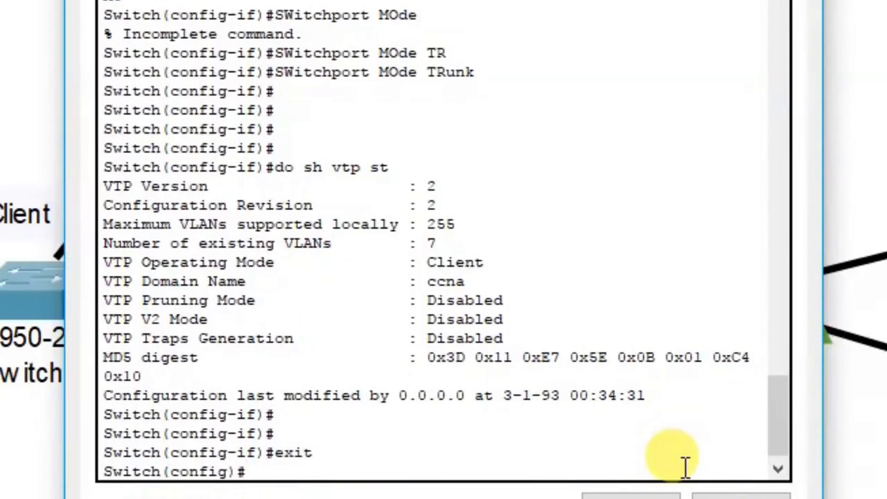
text(c)
key(BackSpace)
text(int)
key(Tab)
text(f)
key(Tab)
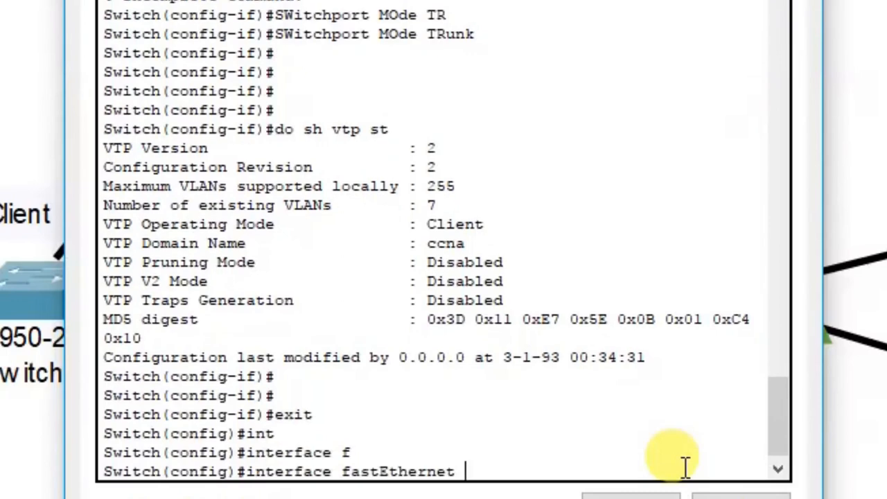
text(0/1)
key(Return)
Make Fa0/1 an access port assigned to VLAN 10
text(sw)
key(Tab)
text(mo)
key(Tab)
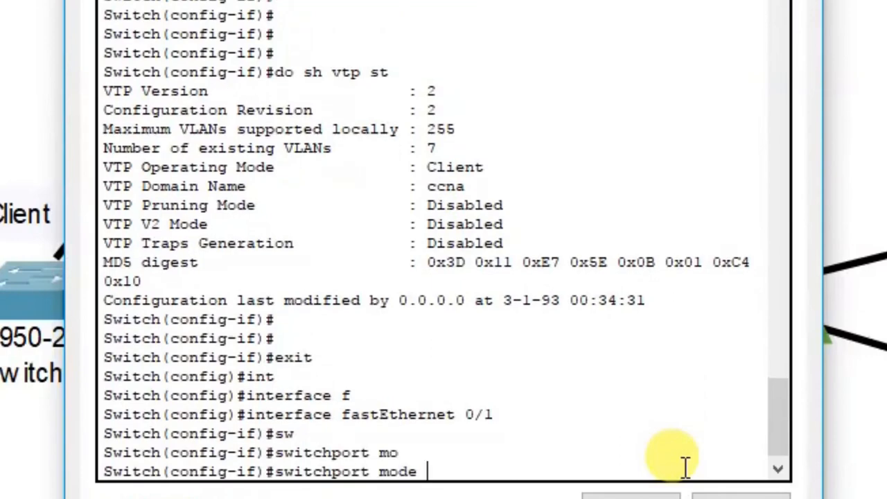
text(ac)
key(Tab)
key(Return)
text(sw)
key(Tab)
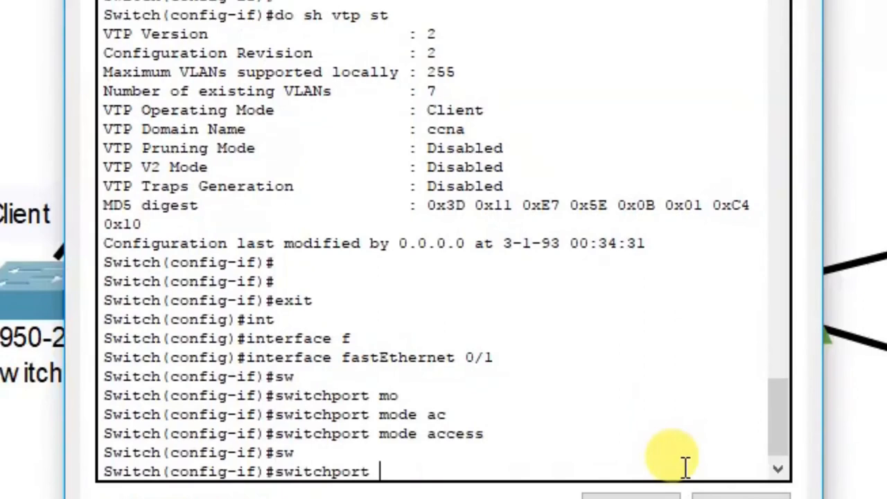
text(ac)
key(Tab)
text(vl)
key(Tab)
text(10)
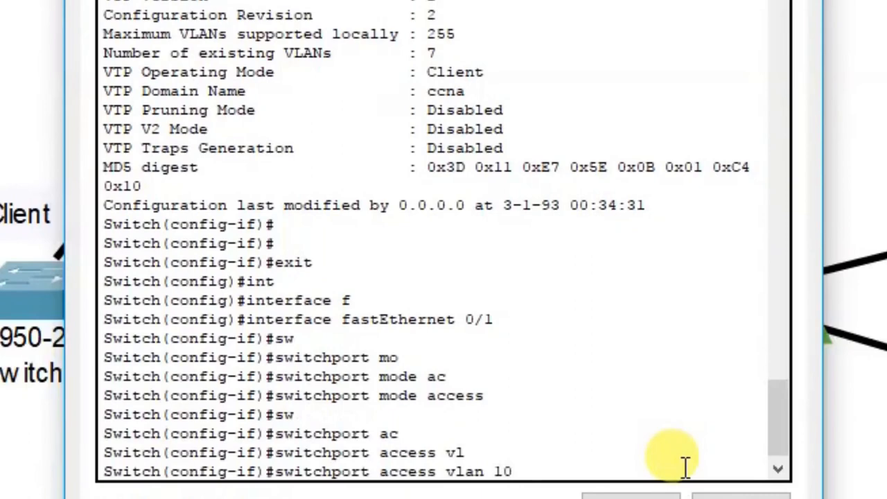
key(Return)
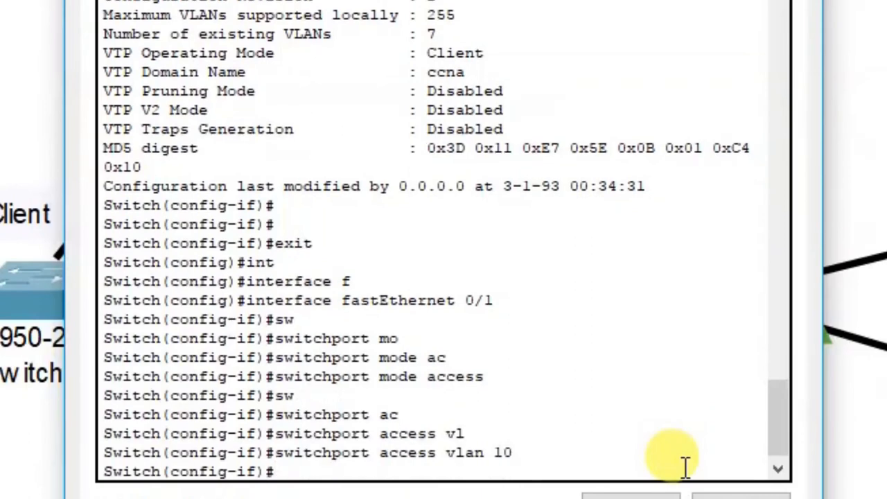
Reuse command history to make Fa0/2 an access port in VLAN 20
key(Up)
key(Up)
key(Up)
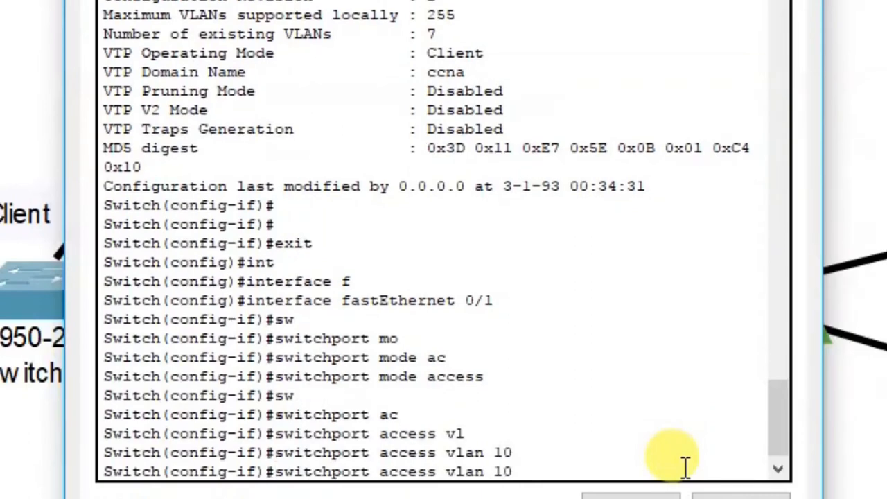
key(BackSpace)
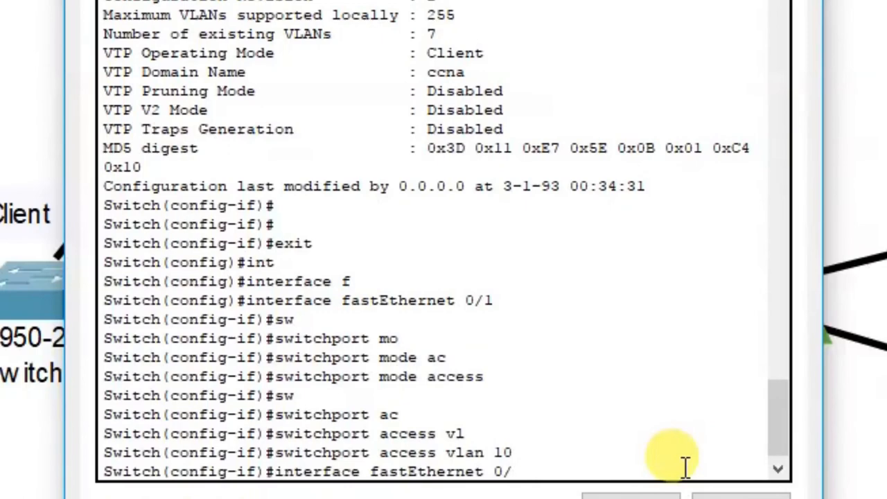
text(2)
key(Return)
key(Return)
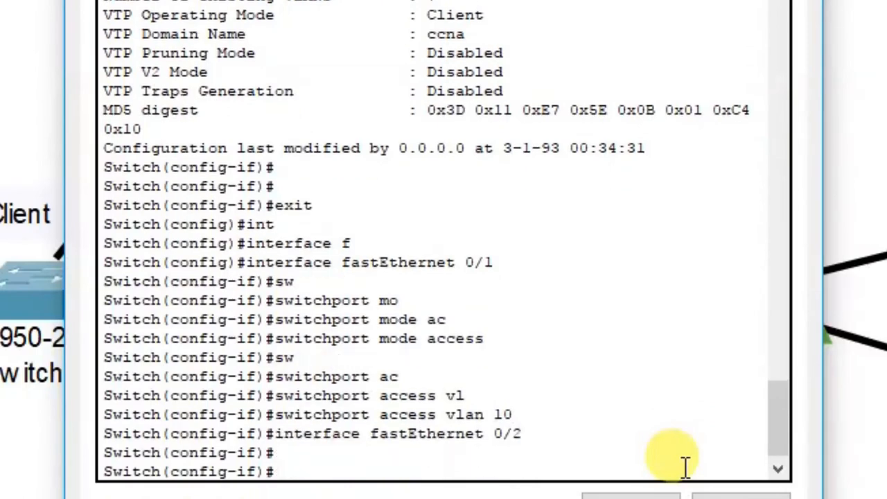
key(Up)
key(Up)
key(Up)
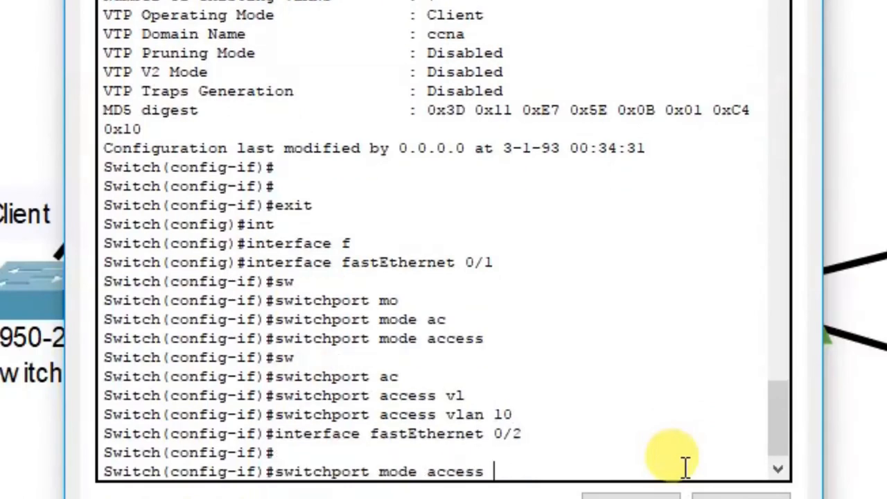
key(Return)
key(Up)
key(Up)
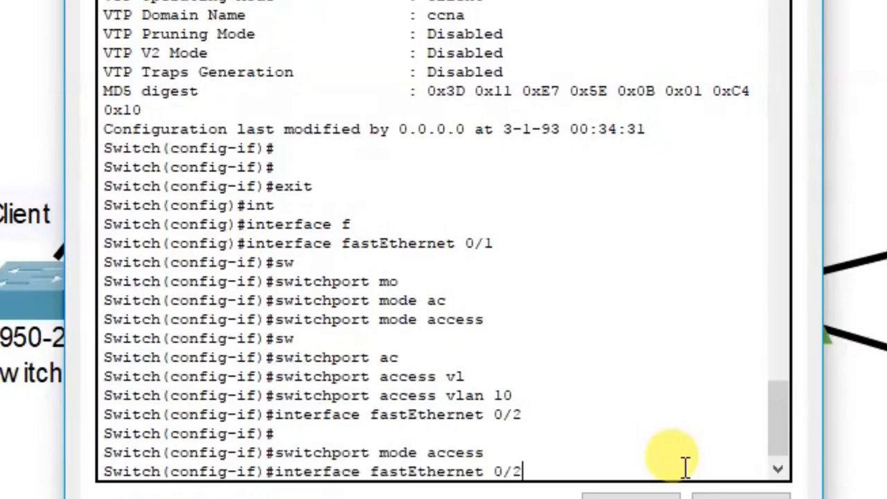
key(Up)
text(20)
key(Return)
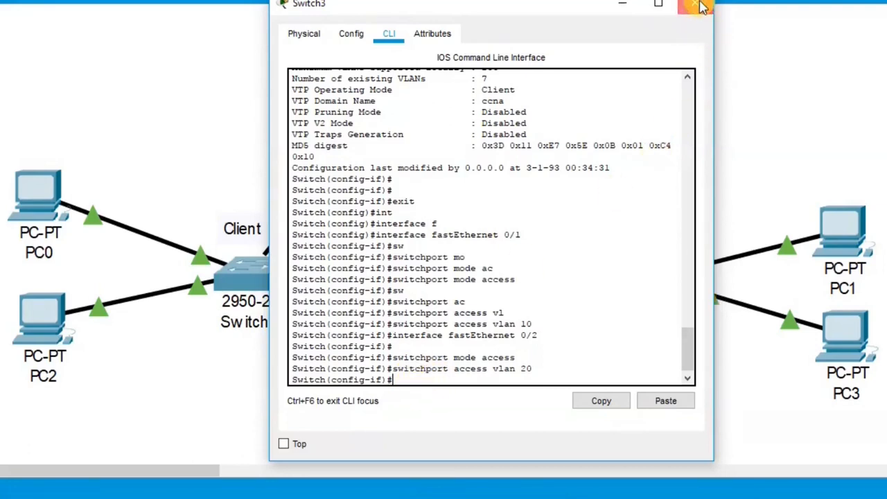
Close Switch3's console and open Switch2's console
click(702, 7)
click(255, 281)
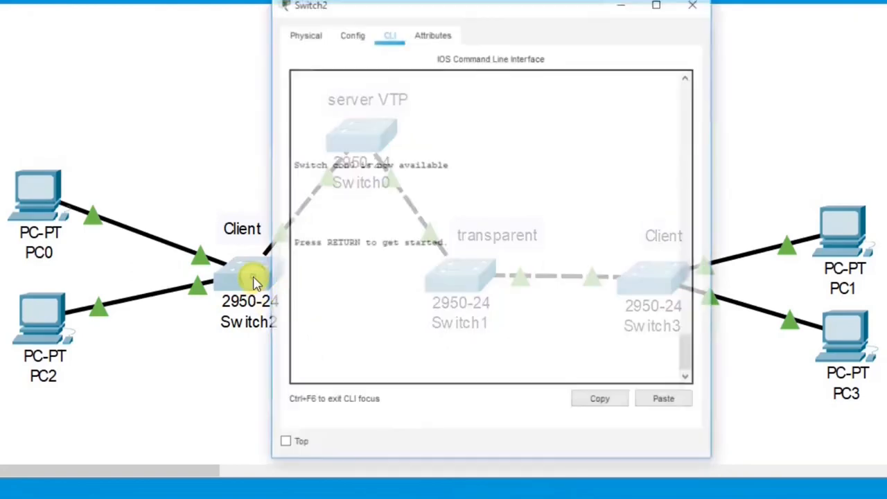
click(690, 6)
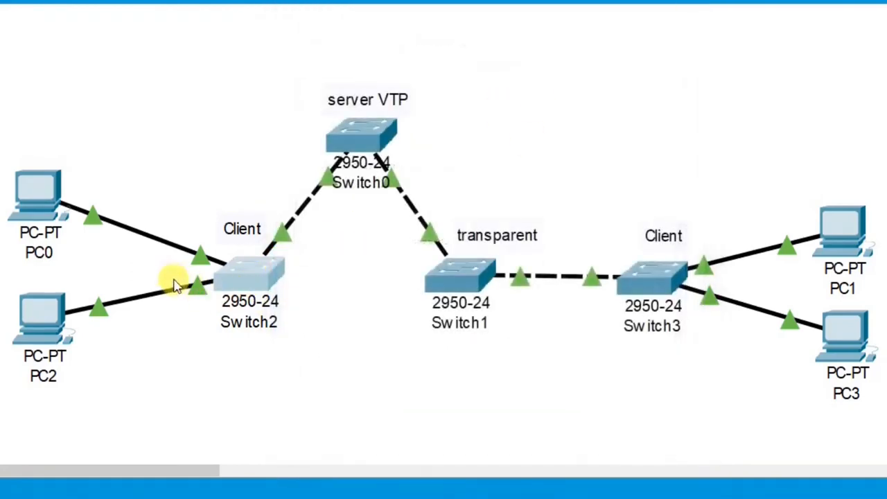
click(249, 282)
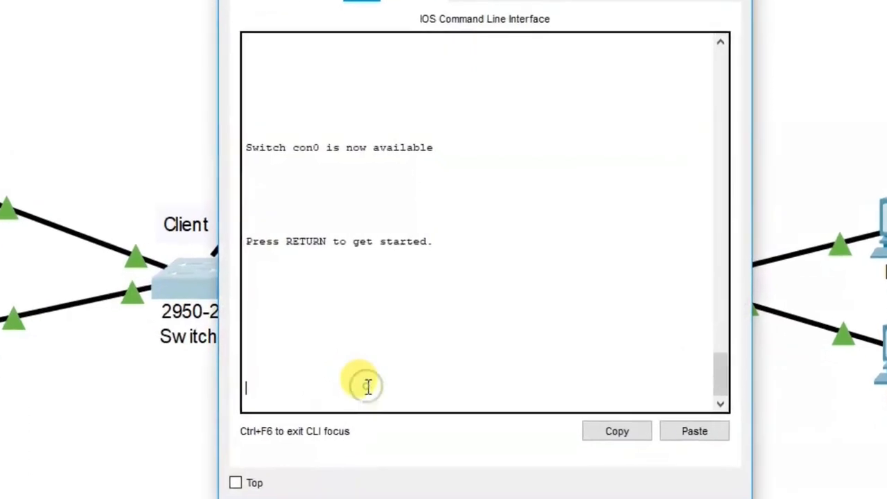
On Switch2, run enable and show vlan to display its VLAN table
key(Return)
key(Return)
key(Return)
key(Return)
text(en)
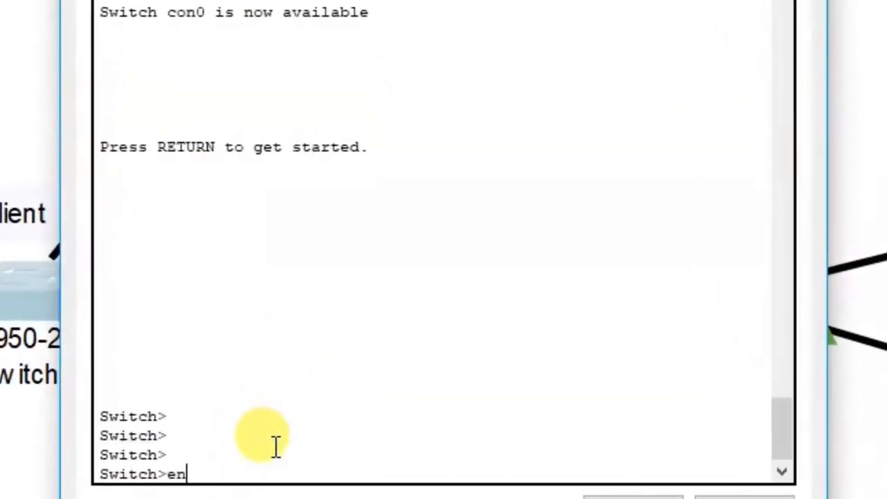
key(Return)
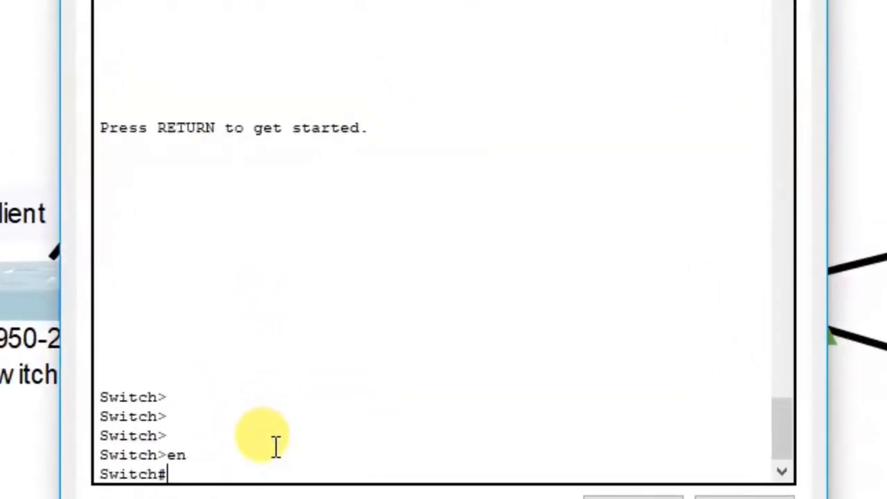
text(sh)
key(Tab)
text(v)
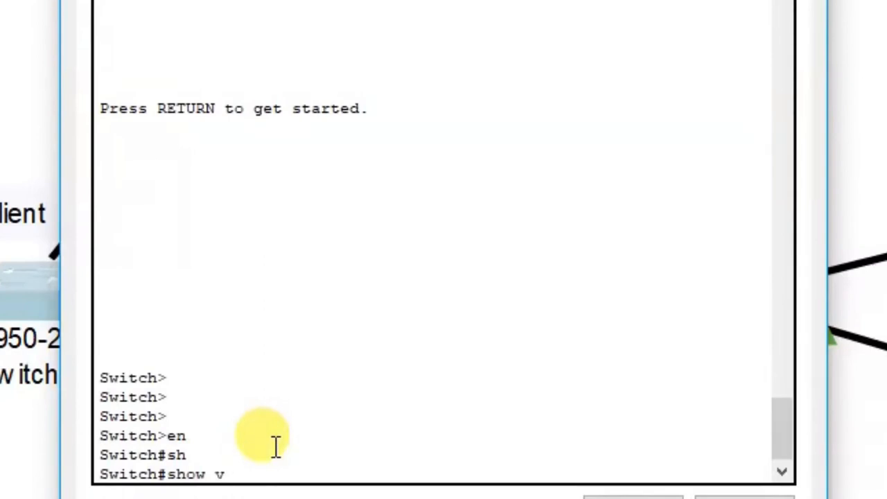
text(l)
key(Tab)
key(Return)
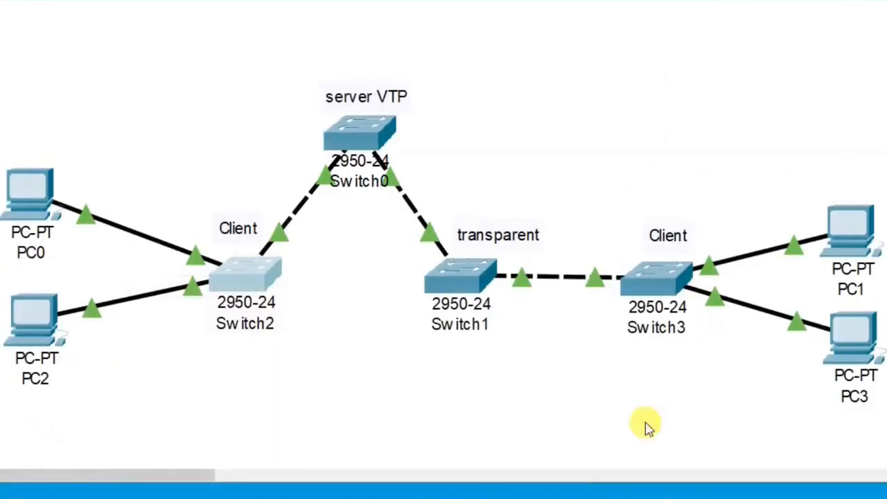
Run show vlan on Switch3 and highlight the VLAN 10 and VLAN 20 rows
click(669, 286)
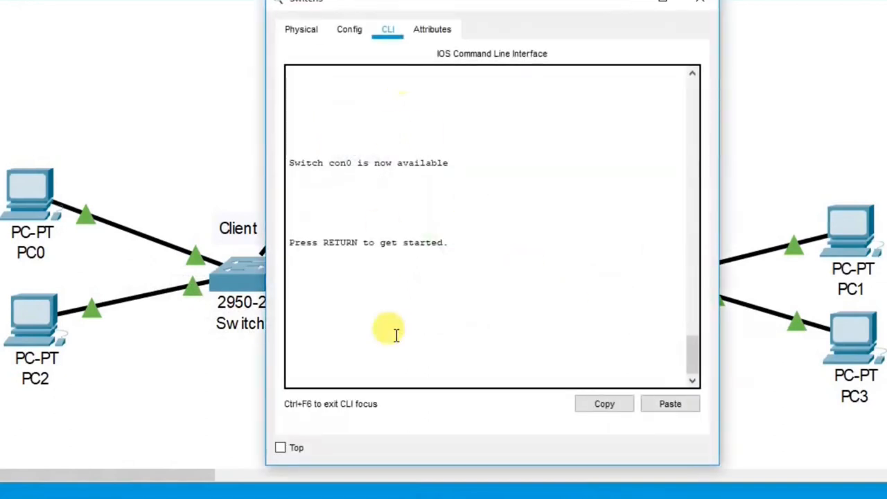
key(Return)
key(Return)
key(Return)
text(en)
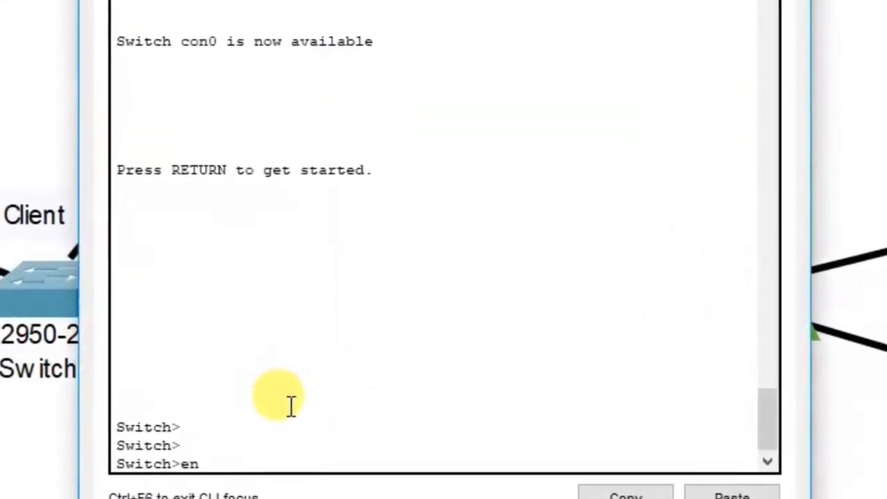
key(Return)
text(sh)
key(Tab)
text(vl)
key(Tab)
key(Return)
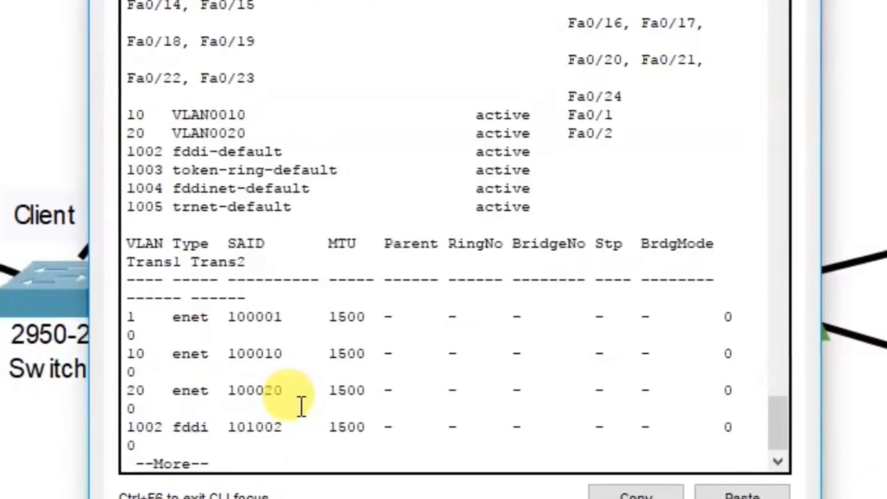
drag(129, 115, 251, 133)
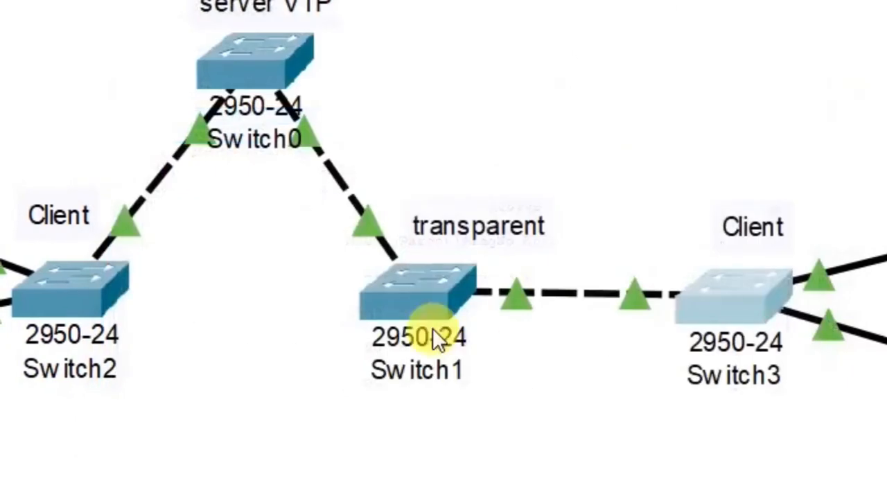
On Switch1, run enable and show vlan to display its VLAN table
click(419, 309)
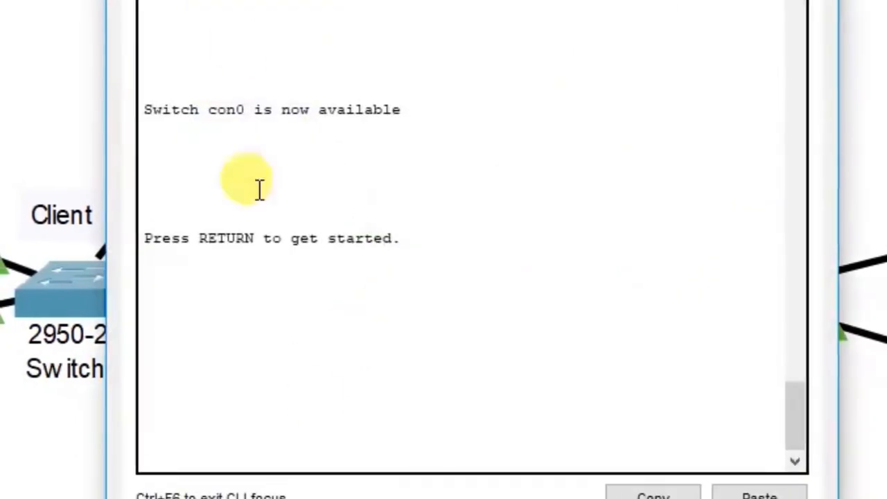
key(Return)
text(en)
key(Return)
text(sh)
key(Tab)
text(vl)
key(Tab)
key(Return)
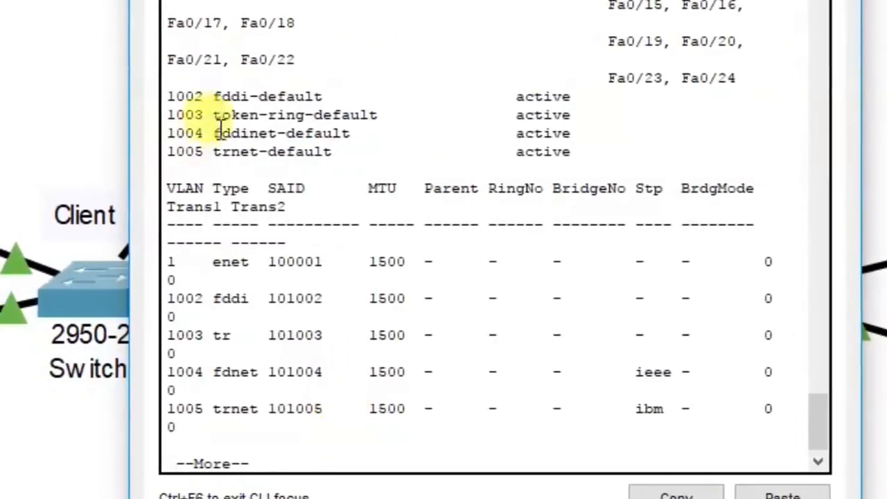